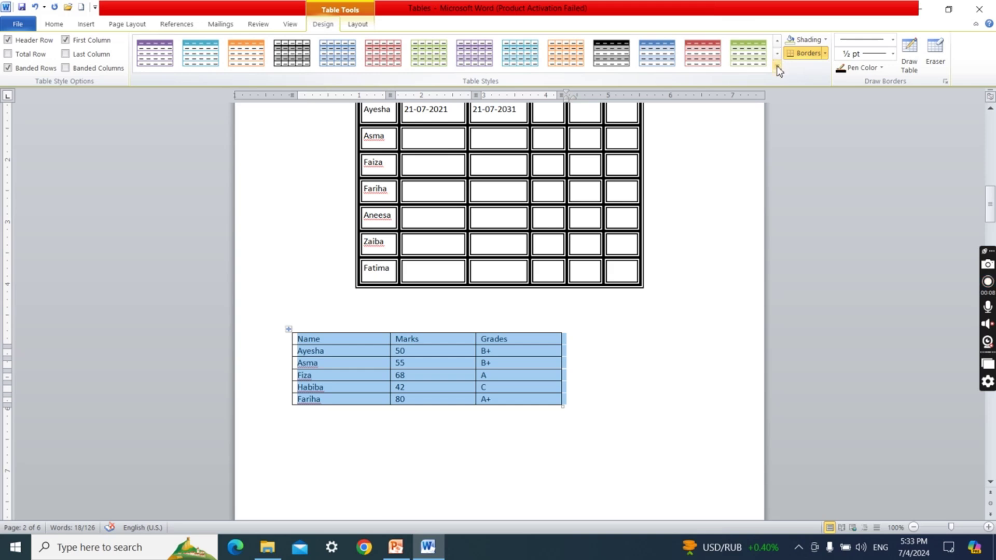
# Step: Browse the table style gallery and preview several built-in styles on the Name, Marks and Grades table
pyautogui.click(778, 66)
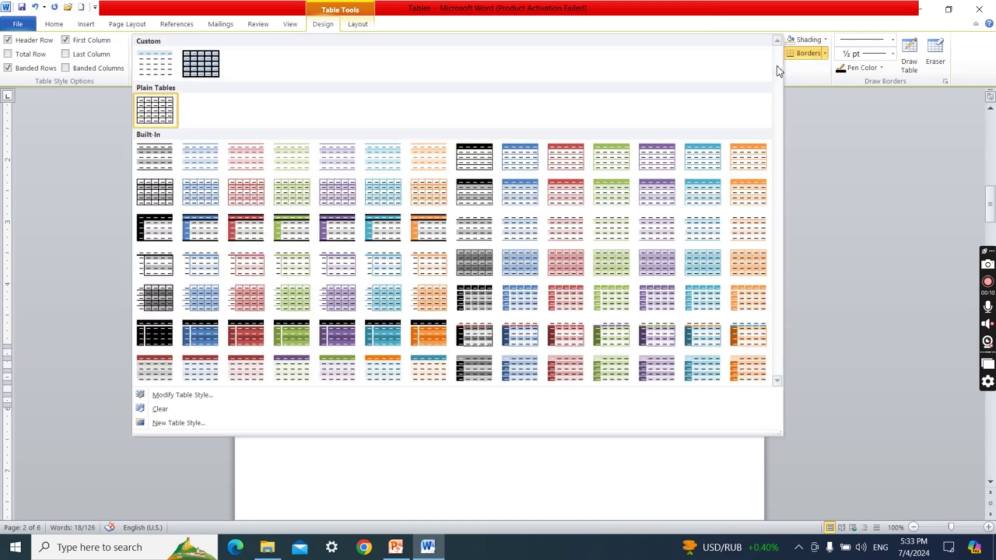
pyautogui.click(834, 241)
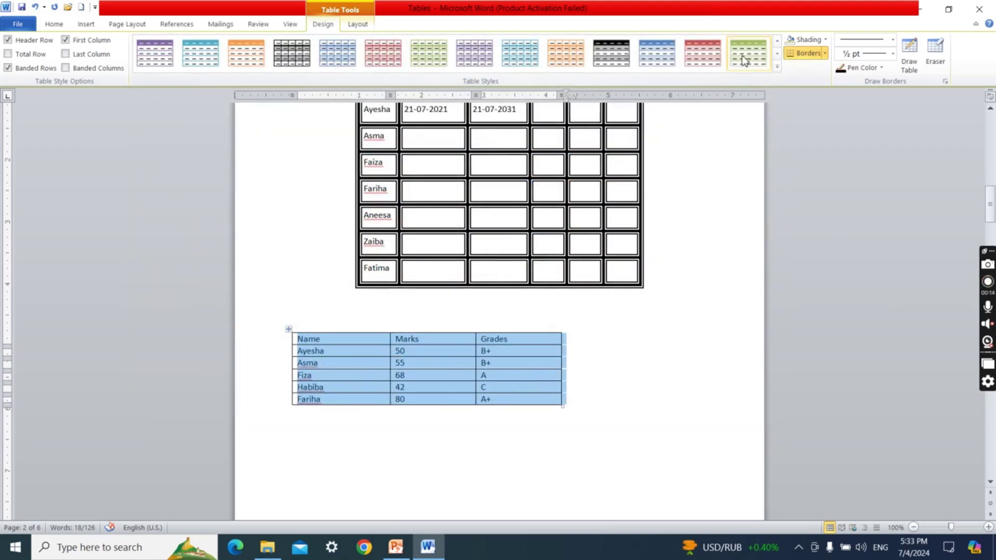
pyautogui.click(778, 55)
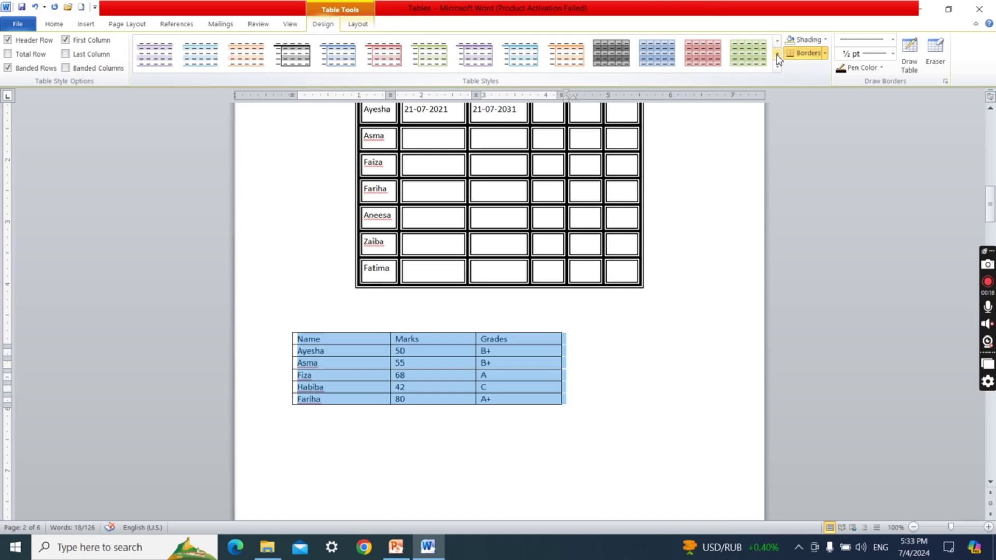
pyautogui.click(777, 43)
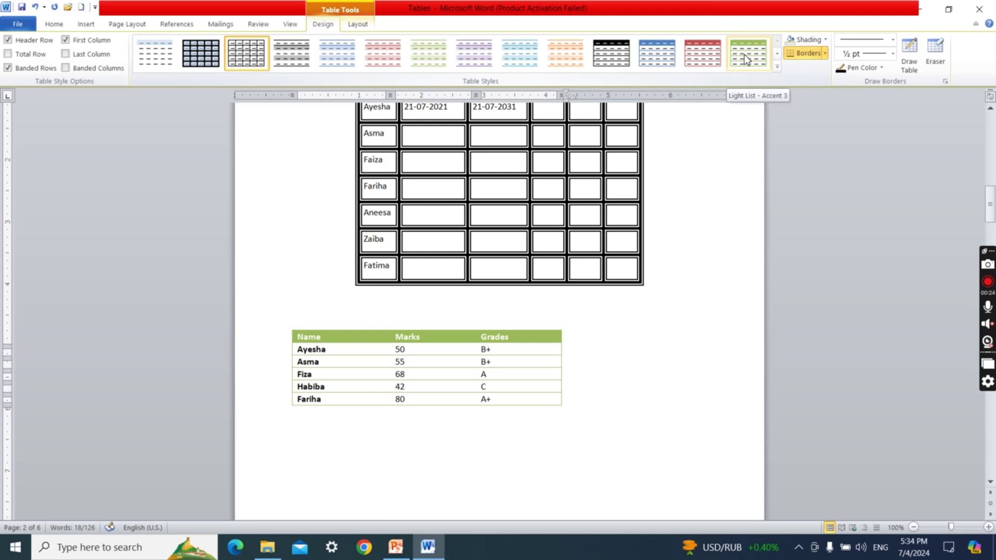
pyautogui.click(777, 53)
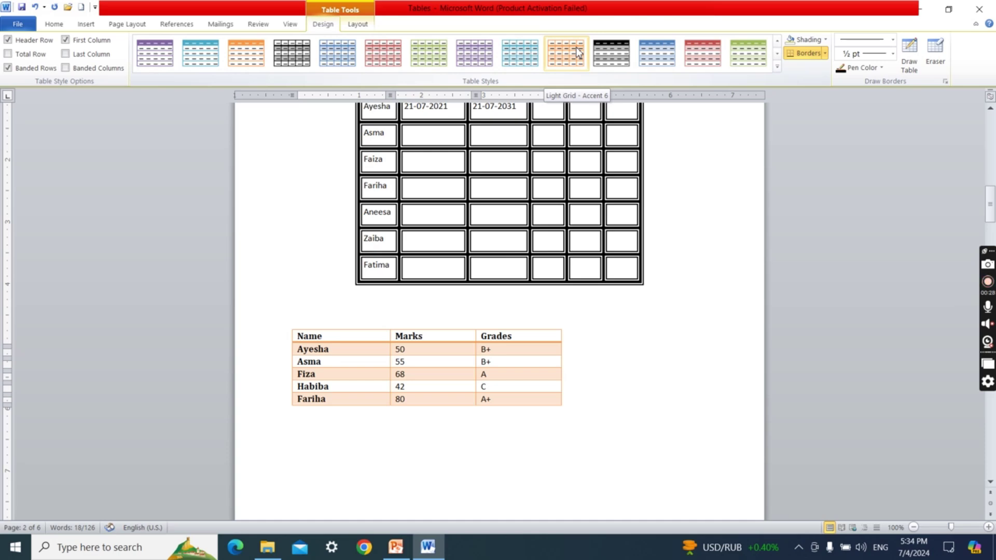
pyautogui.click(777, 54)
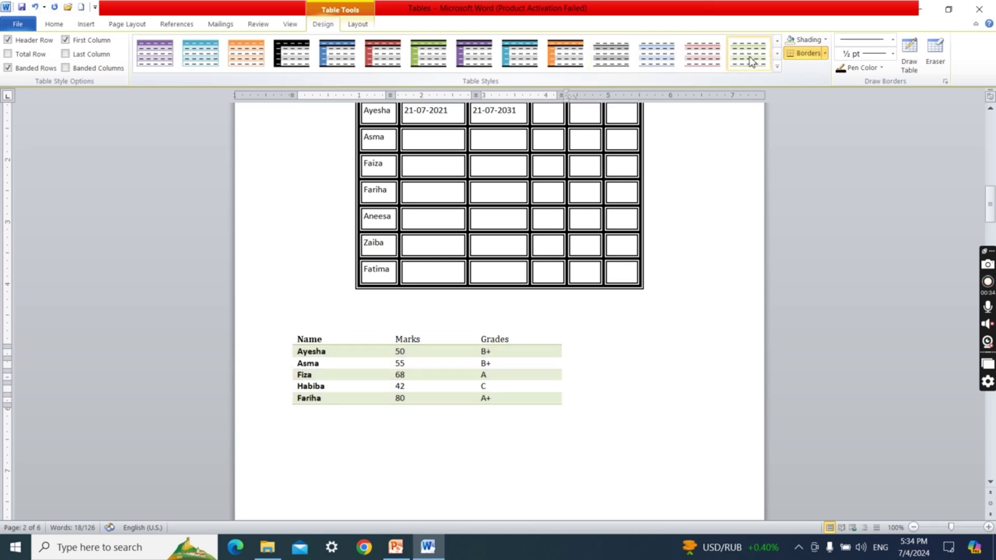
pyautogui.click(777, 54)
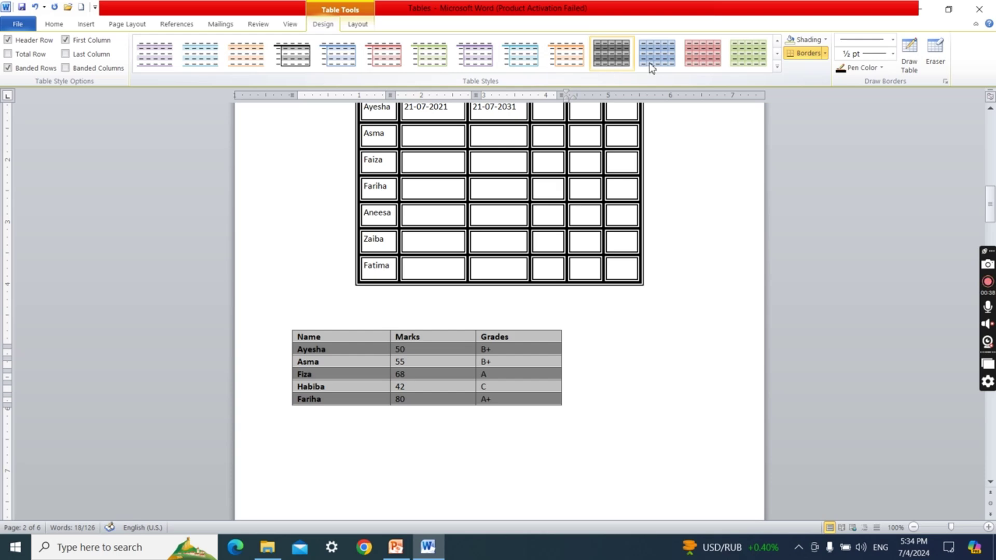
pyautogui.click(777, 54)
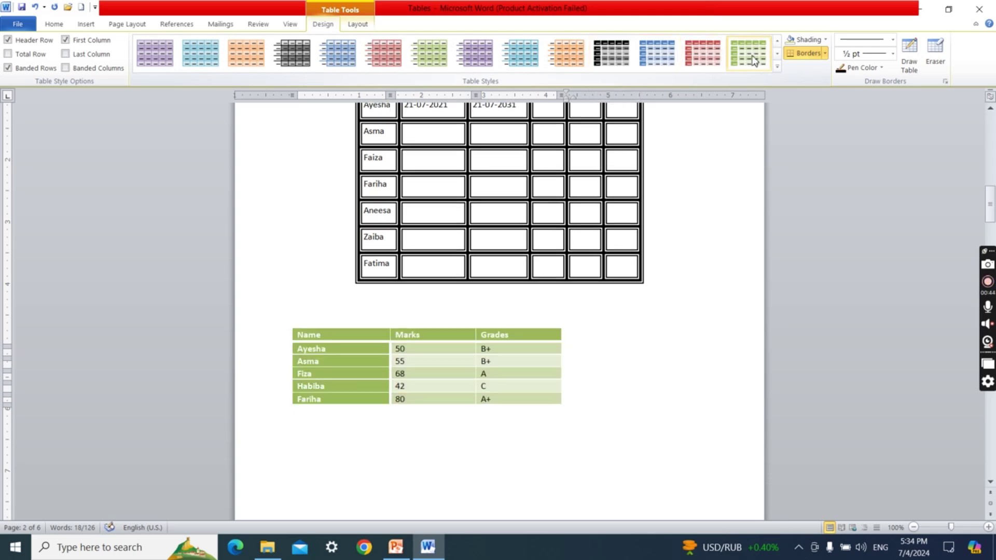
pyautogui.click(778, 55)
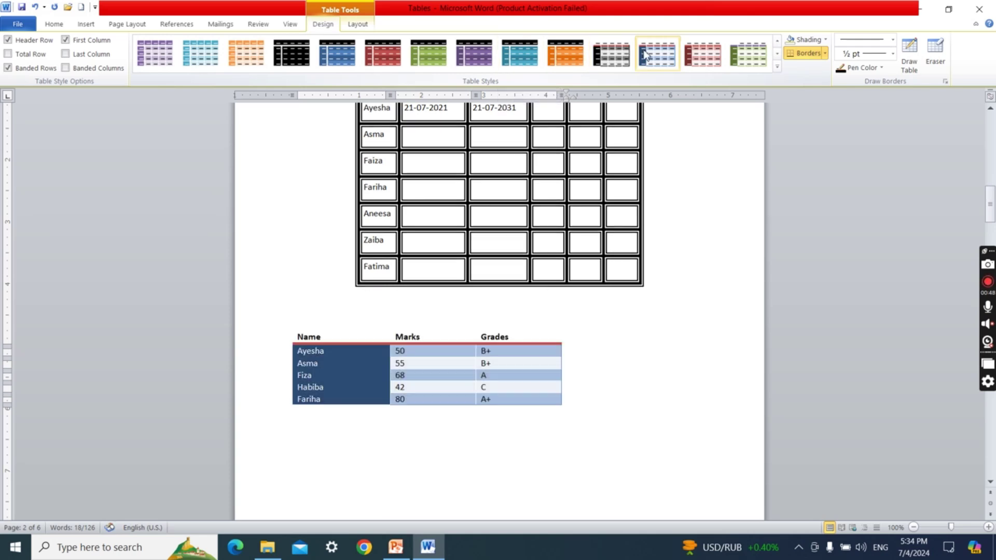
# Step: Apply the Light Grid - Accent 6 style to the Name, Marks and Grades table
pyautogui.click(778, 42)
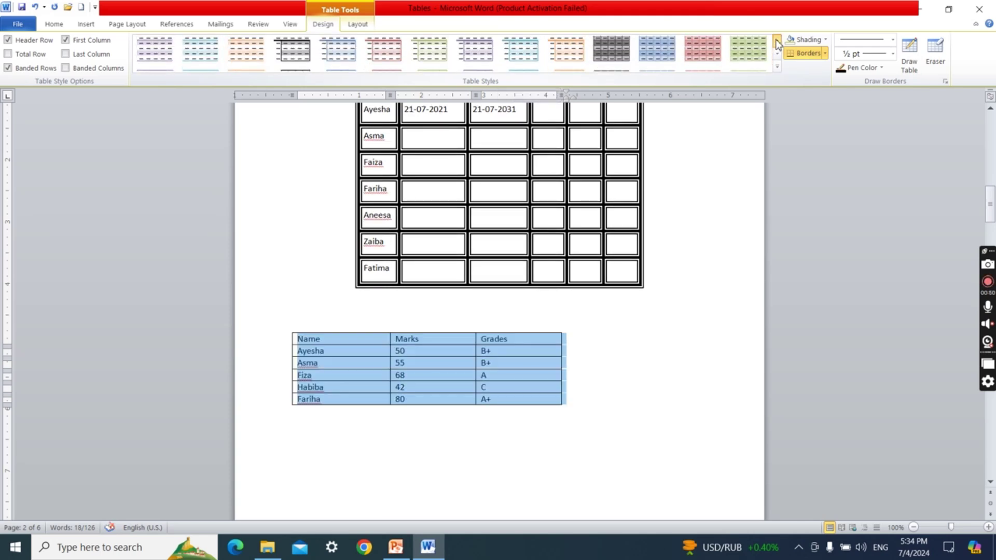
pyautogui.click(777, 41)
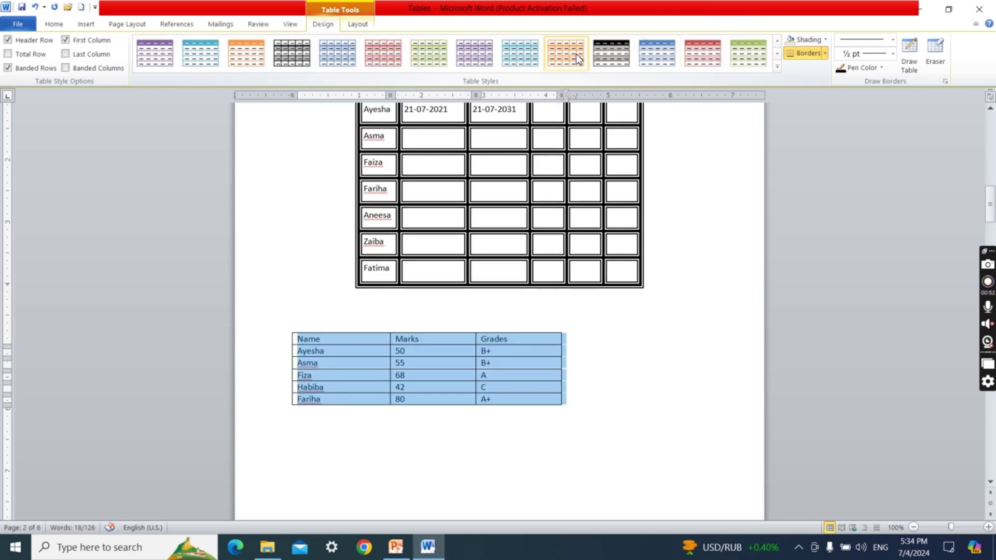
pyautogui.click(576, 54)
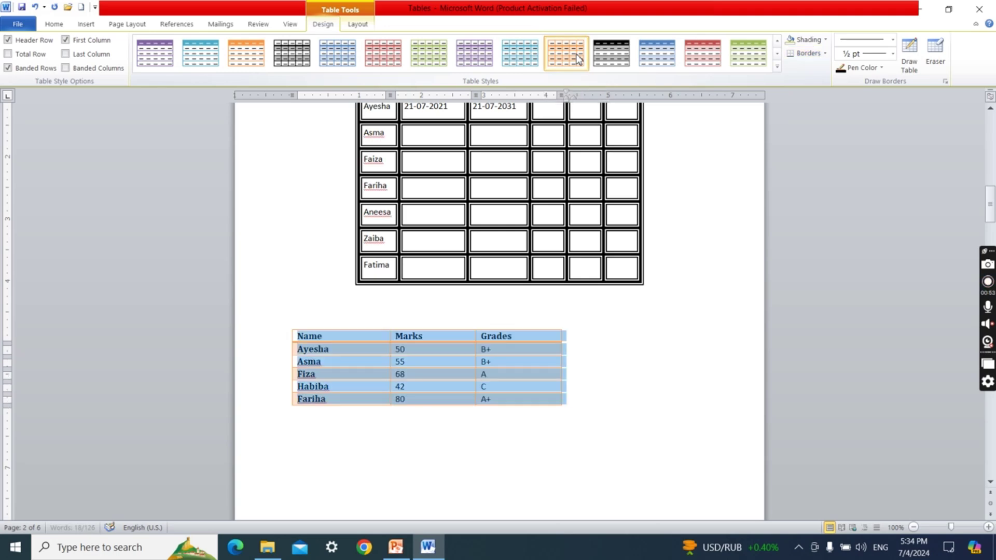
pyautogui.click(587, 403)
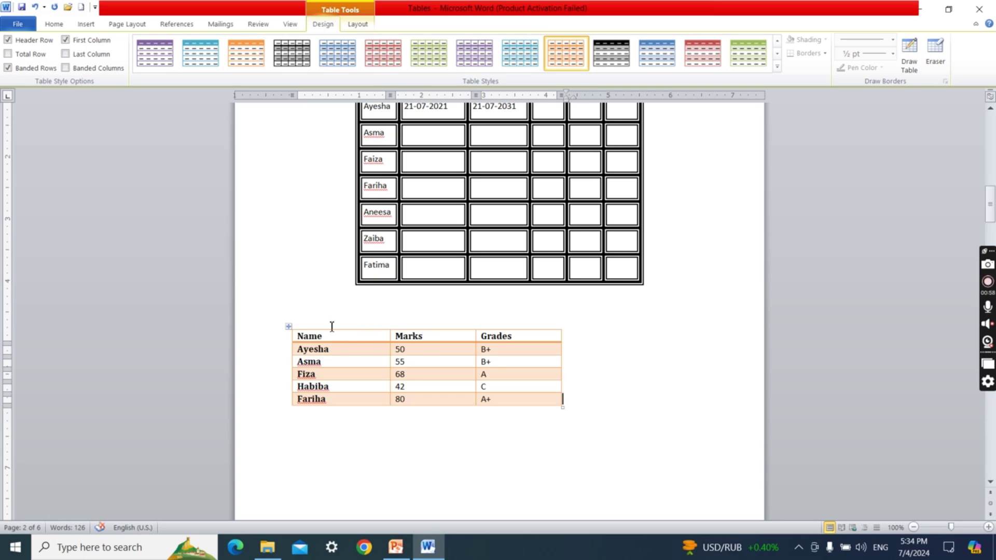
# Step: Select the whole marks table and start a new table style, placing its dialog beside the table
pyautogui.click(289, 328)
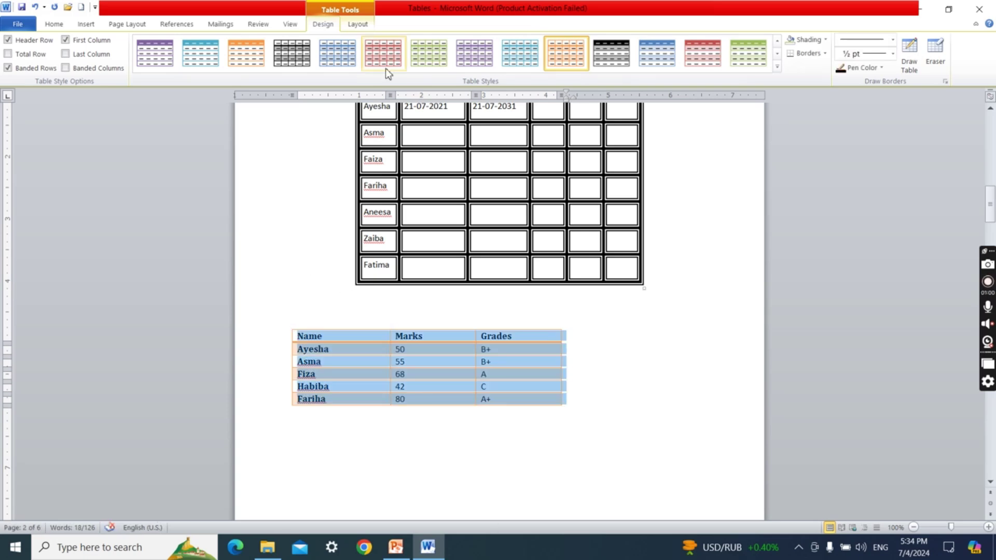
pyautogui.click(611, 51)
pyautogui.click(777, 66)
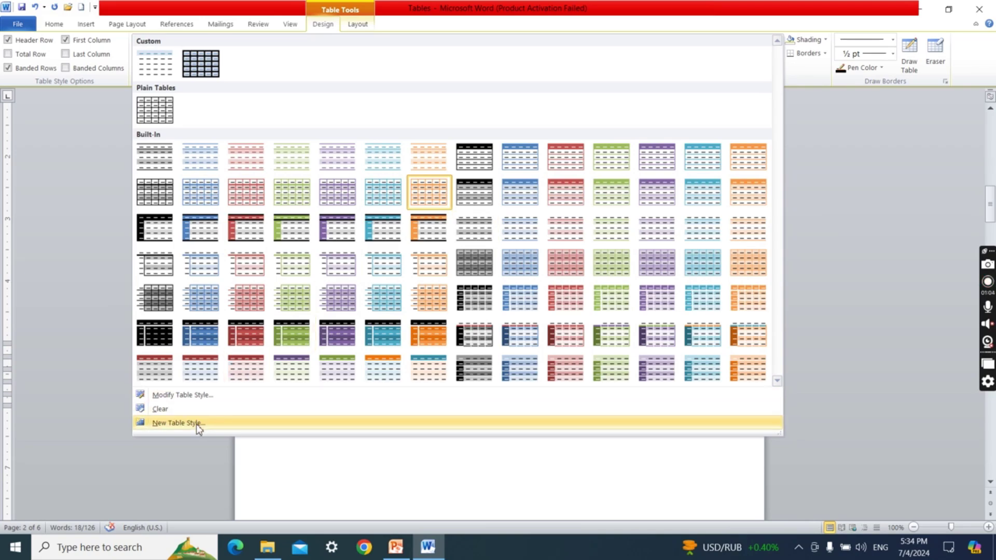
pyautogui.click(176, 423)
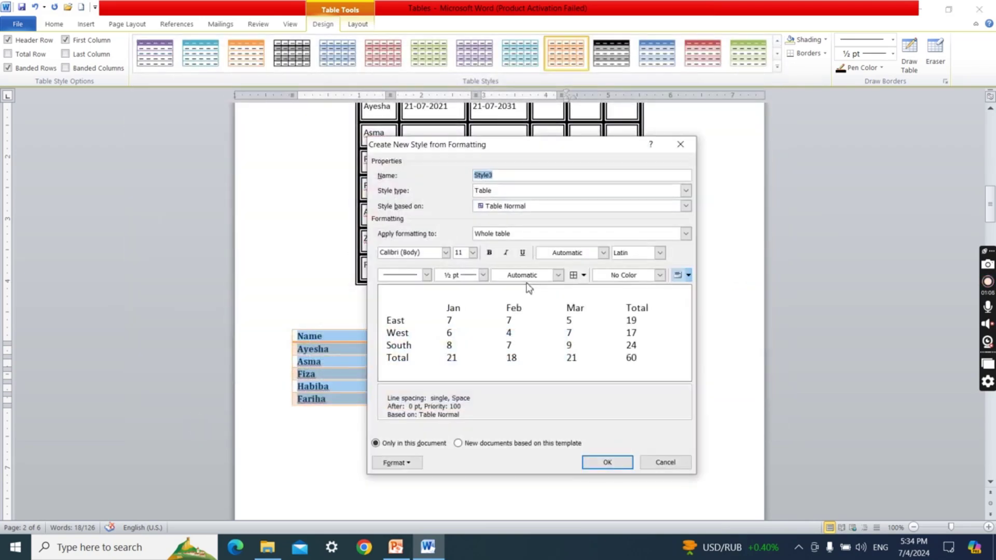
pyautogui.moveTo(529, 148); pyautogui.dragTo(716, 135)
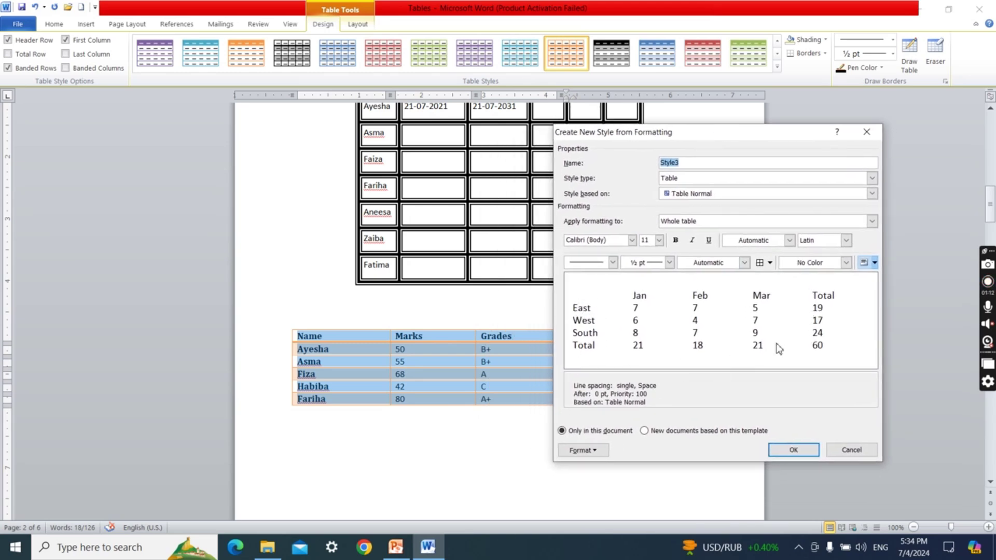
# Step: Set the new table style's formatting to apply to the header row
pyautogui.click(632, 240)
pyautogui.click(632, 240)
pyautogui.click(690, 229)
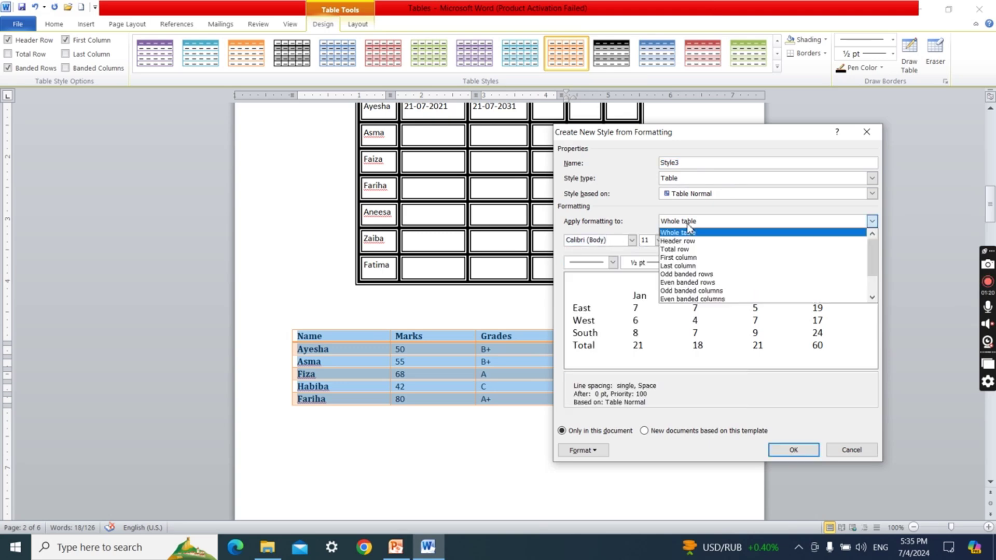
pyautogui.click(689, 241)
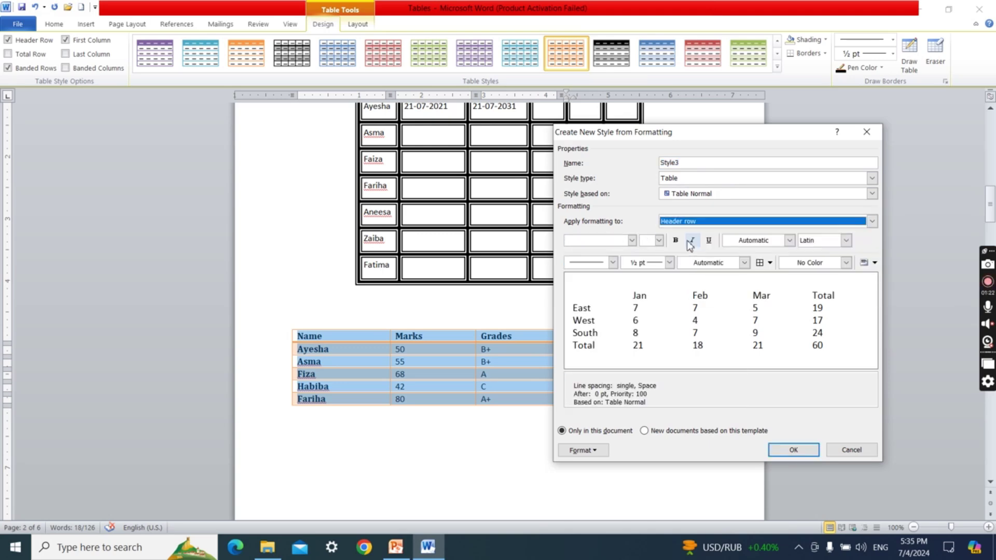
pyautogui.click(713, 221)
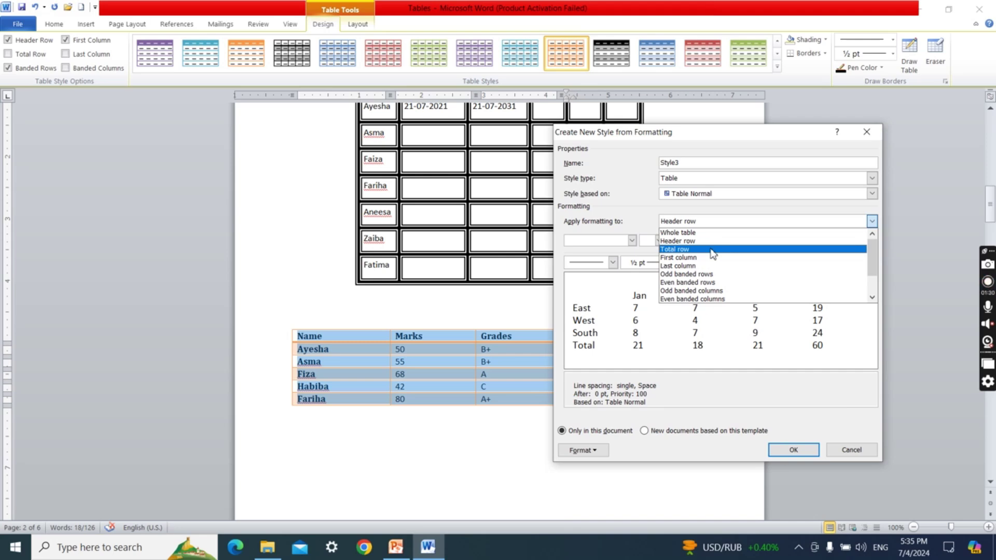
pyautogui.click(706, 241)
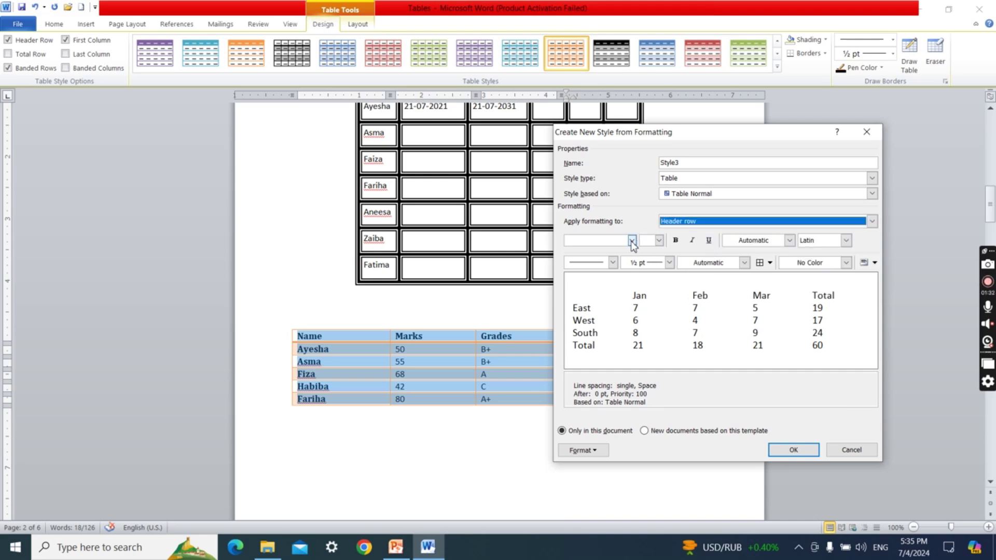
# Step: Format the header row text in Adobe Garamond Pro Bold, with bold on and a dark red Accent 2 font color
pyautogui.click(632, 241)
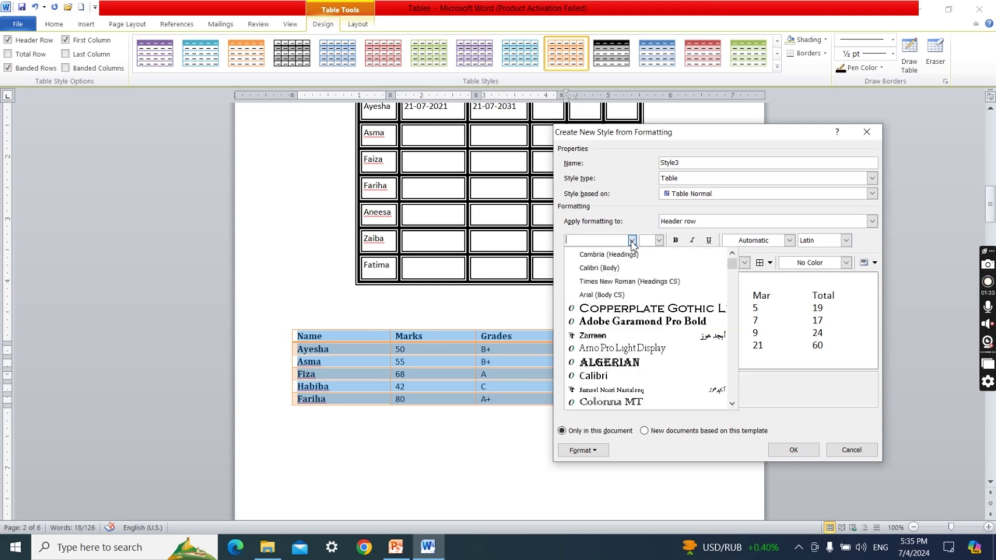
pyautogui.click(644, 322)
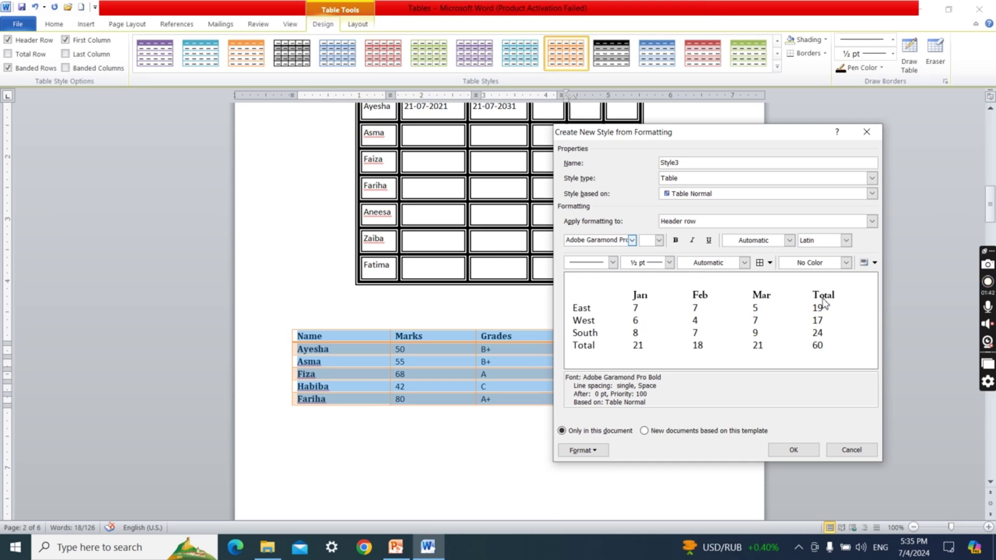
pyautogui.click(676, 241)
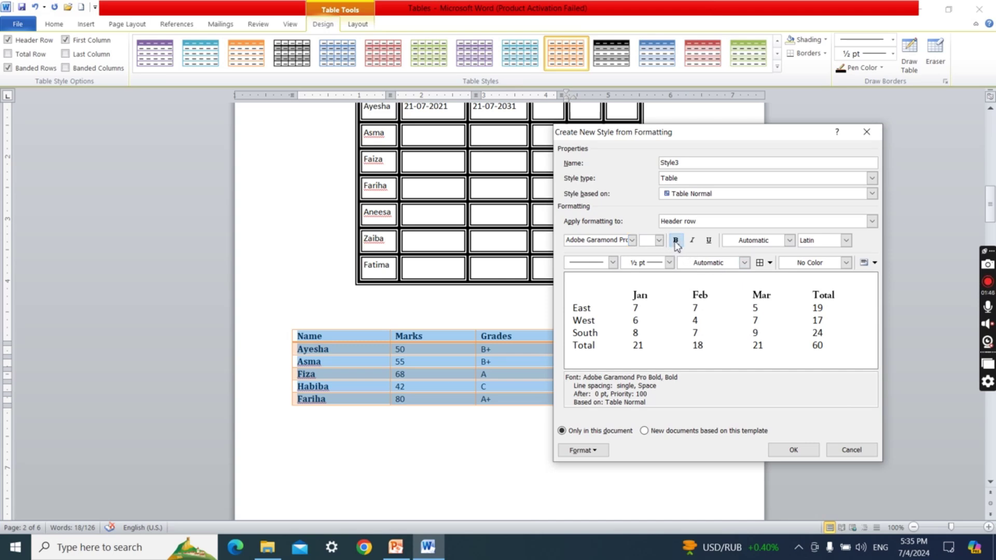
pyautogui.click(676, 241)
pyautogui.click(676, 241)
pyautogui.click(790, 241)
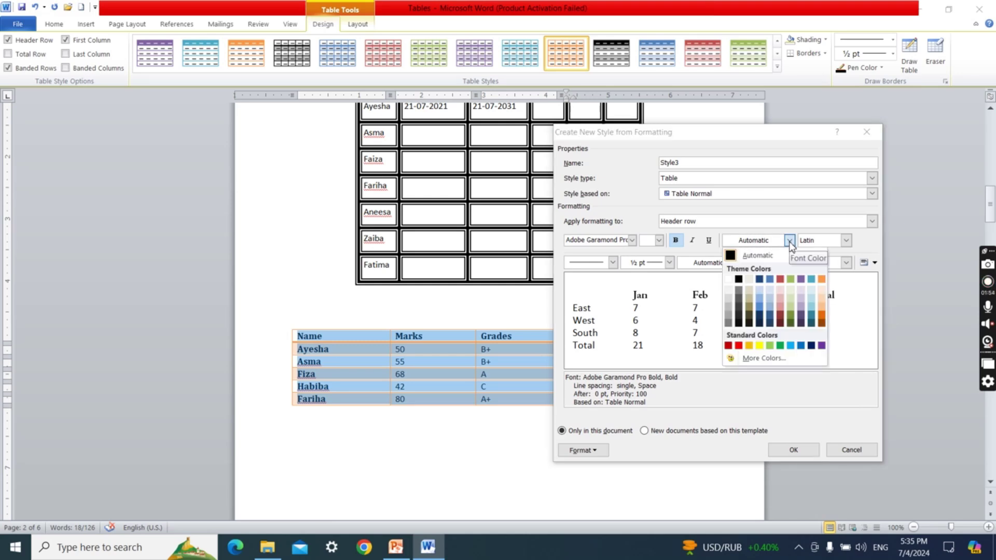
pyautogui.click(781, 318)
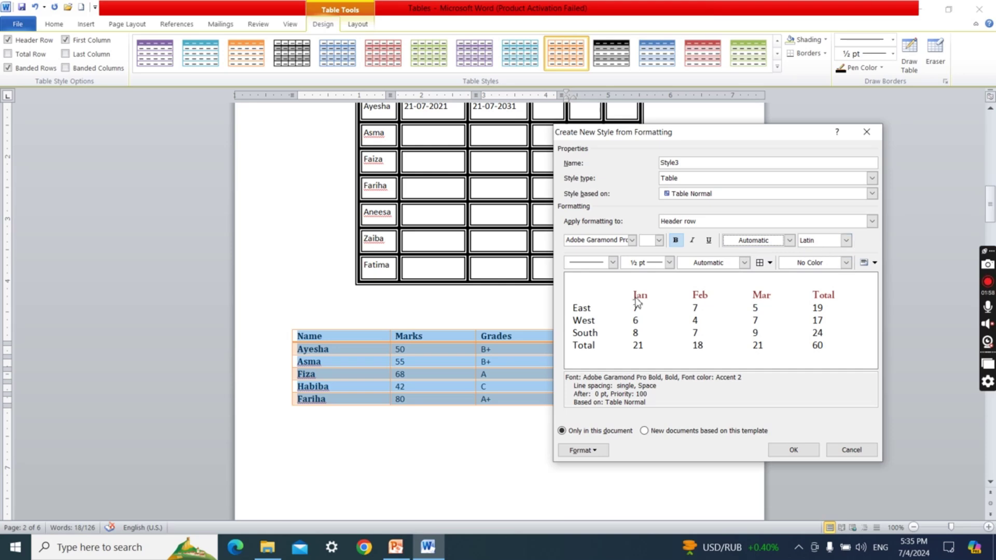
# Step: Give the header row all borders in a solid light aqua line and an Aqua, Accent 5, Lighter 60% fill
pyautogui.click(613, 263)
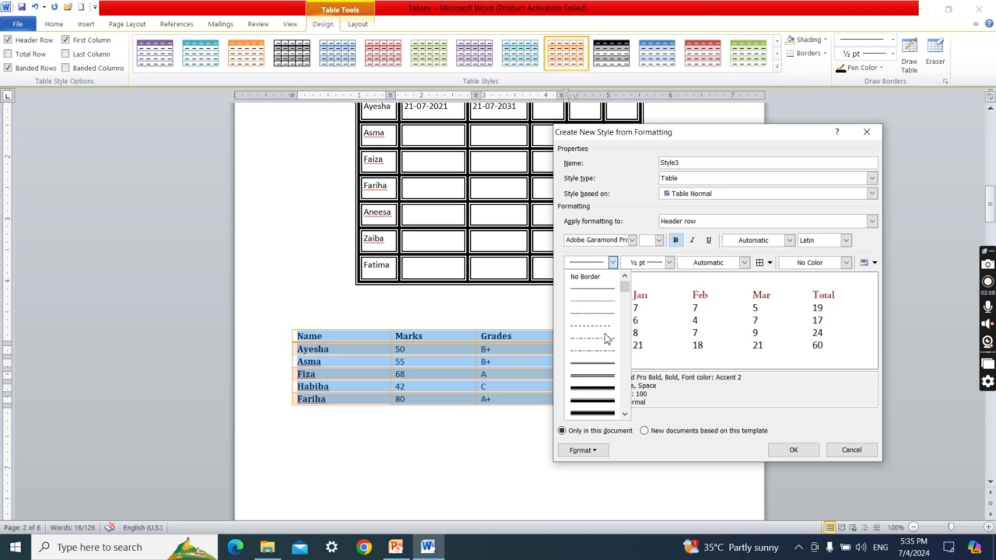
pyautogui.click(605, 369)
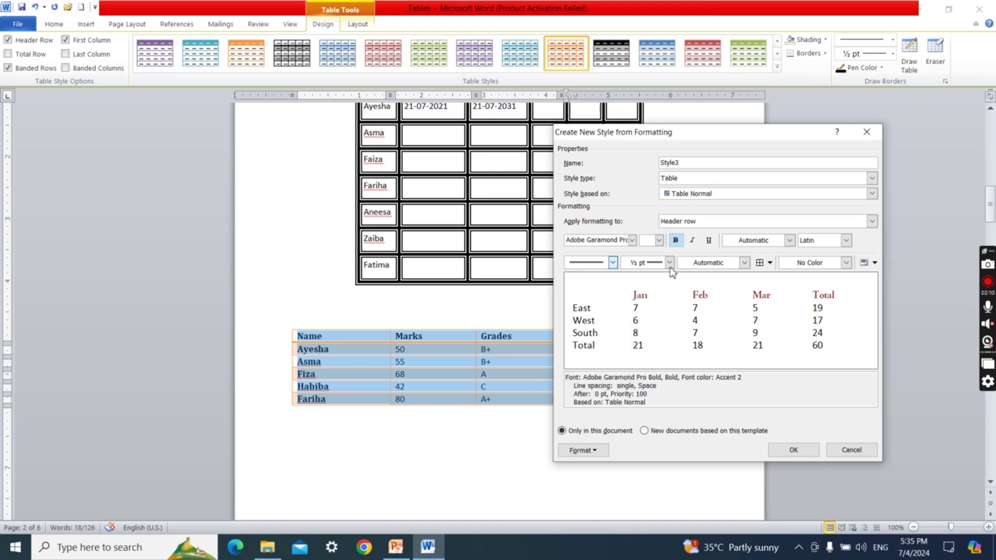
pyautogui.click(724, 264)
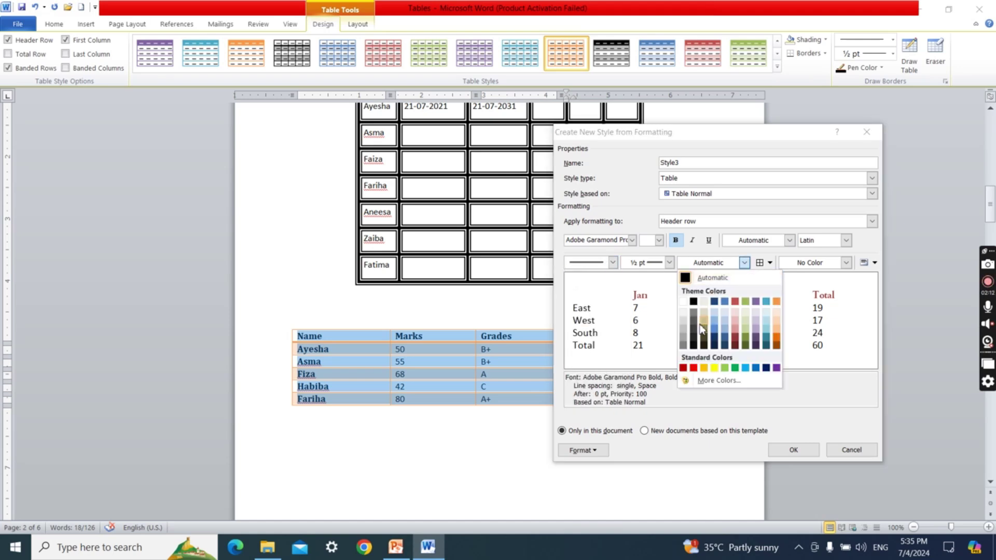
pyautogui.click(730, 265)
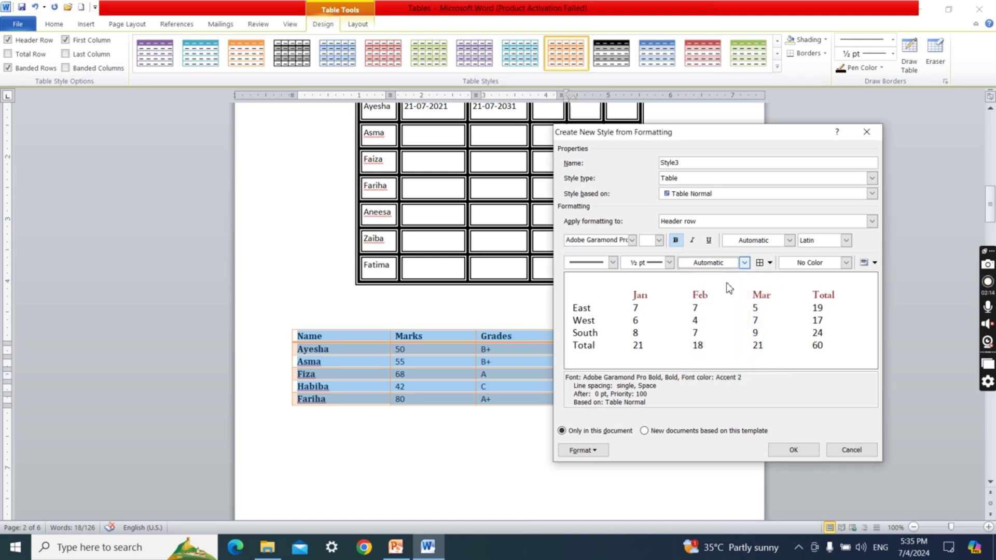
pyautogui.click(725, 264)
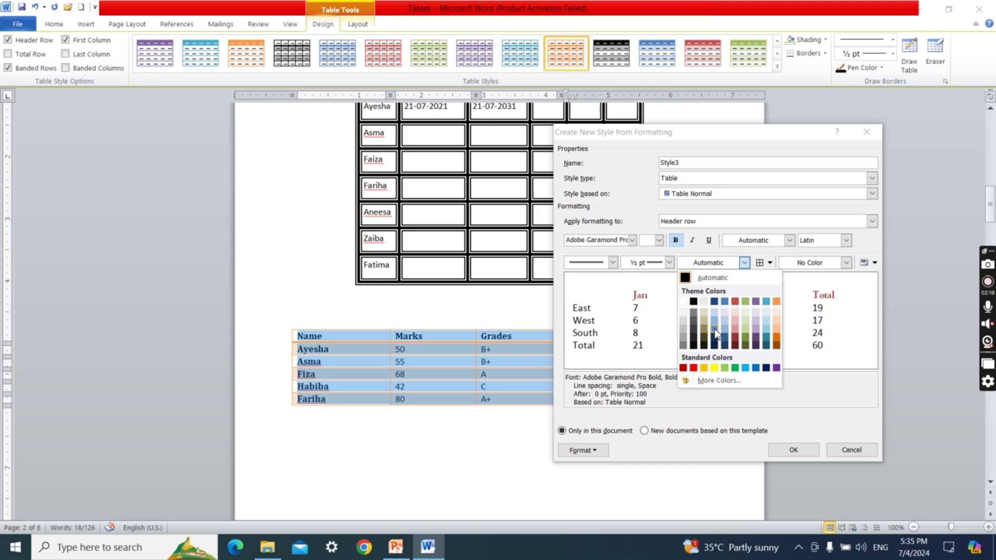
pyautogui.click(766, 332)
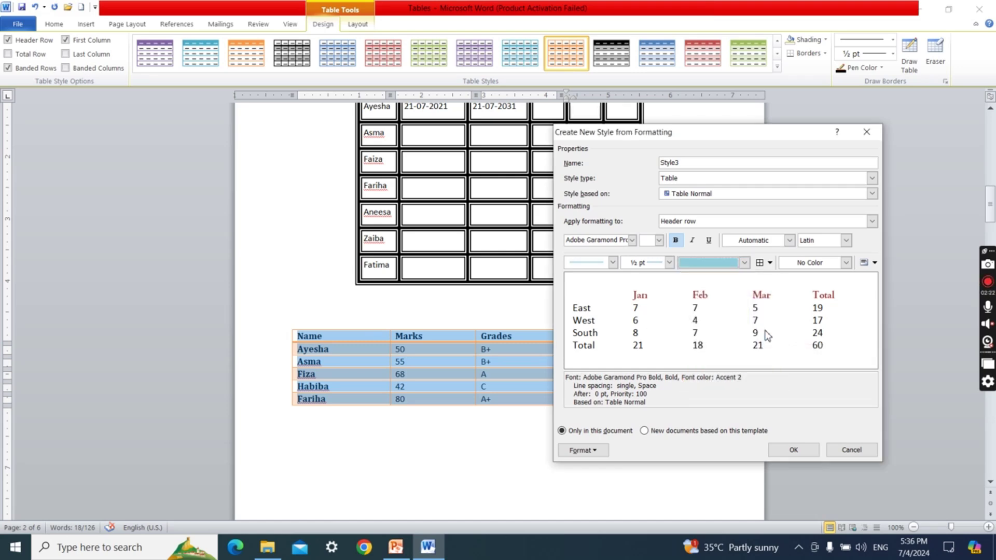
pyautogui.click(760, 264)
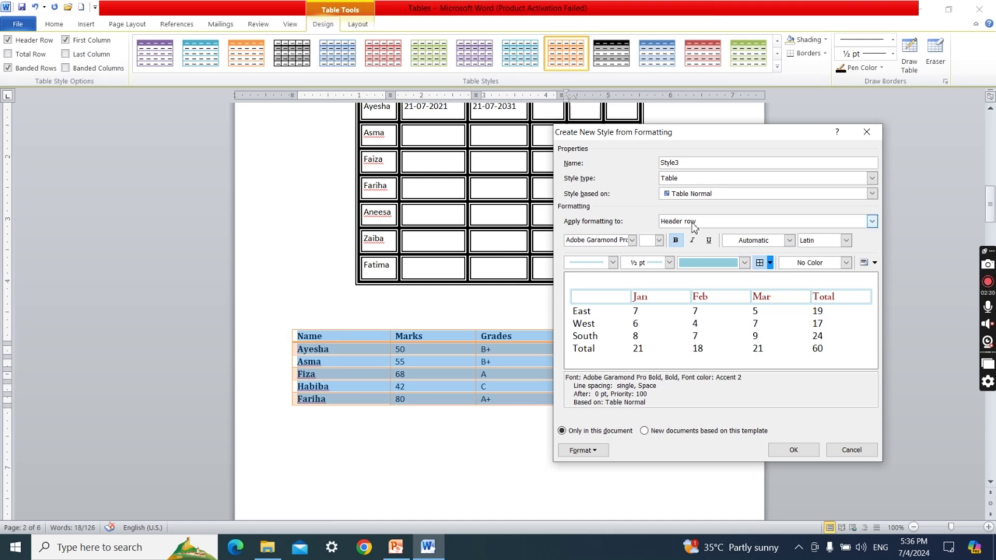
pyautogui.click(826, 265)
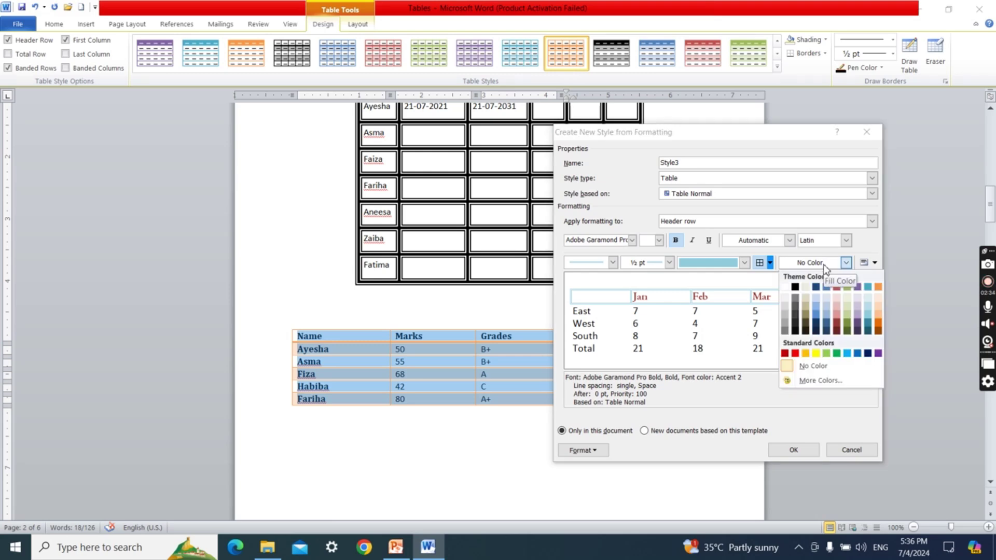
pyautogui.click(870, 309)
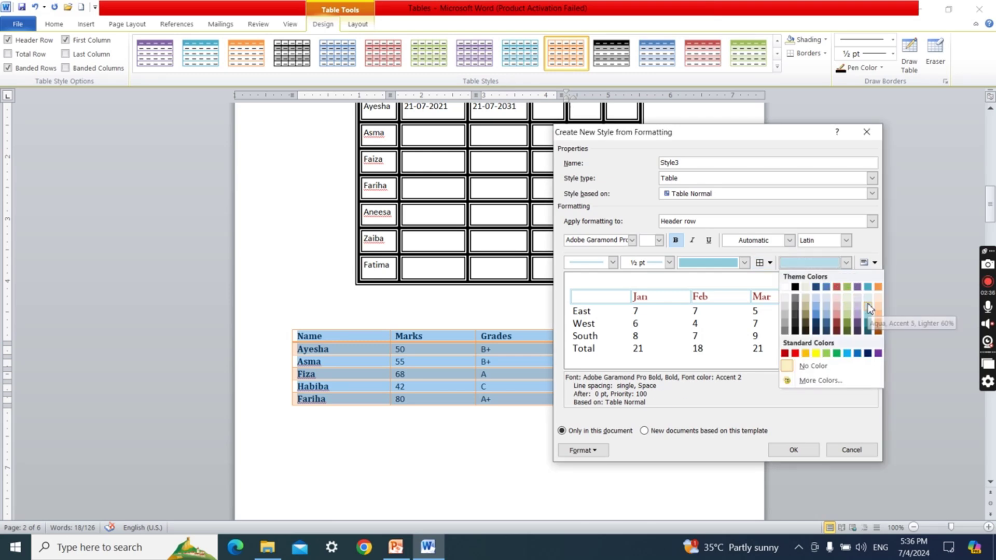
# Step: Fill the header row with Aqua, Accent 5, Lighter 60% and give it all borders in black
pyautogui.click(870, 310)
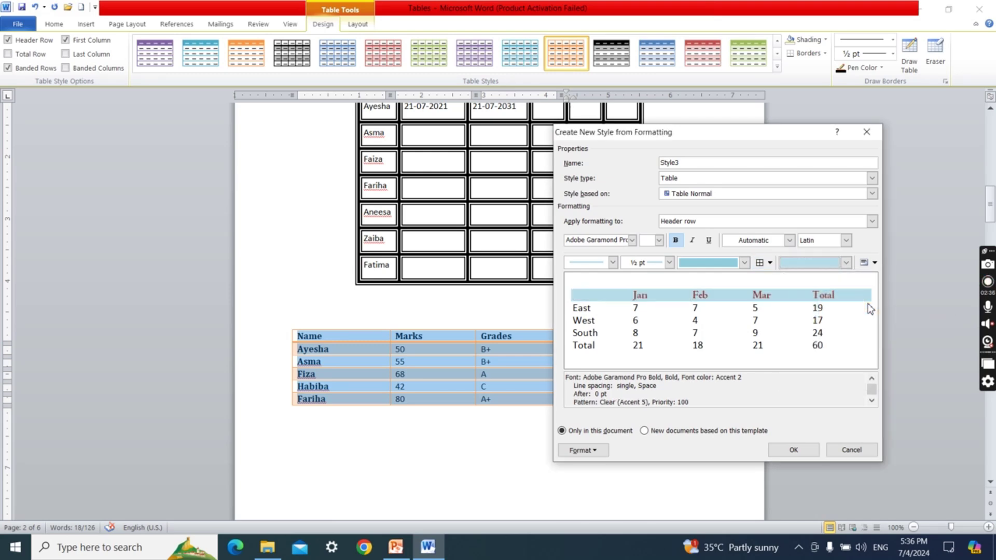
pyautogui.click(759, 263)
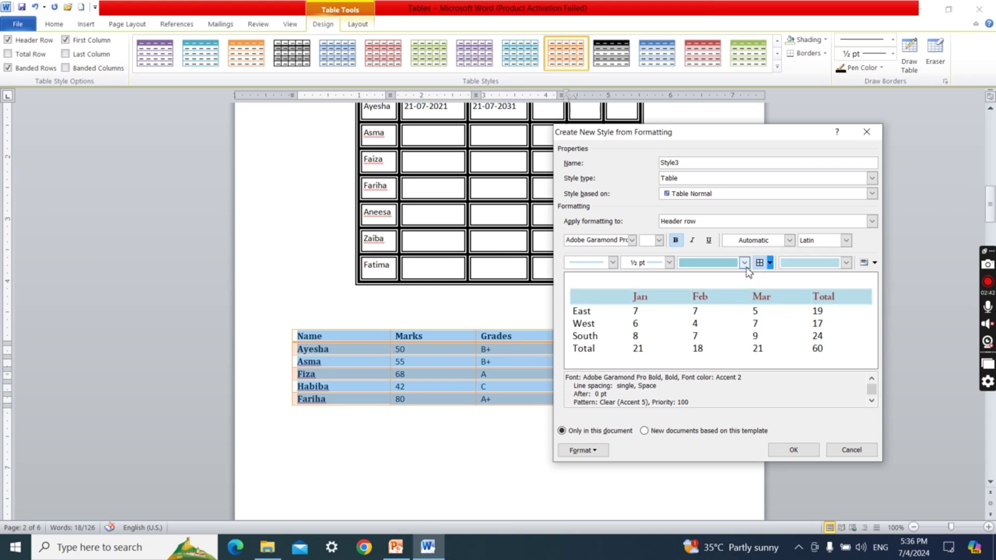
pyautogui.click(745, 263)
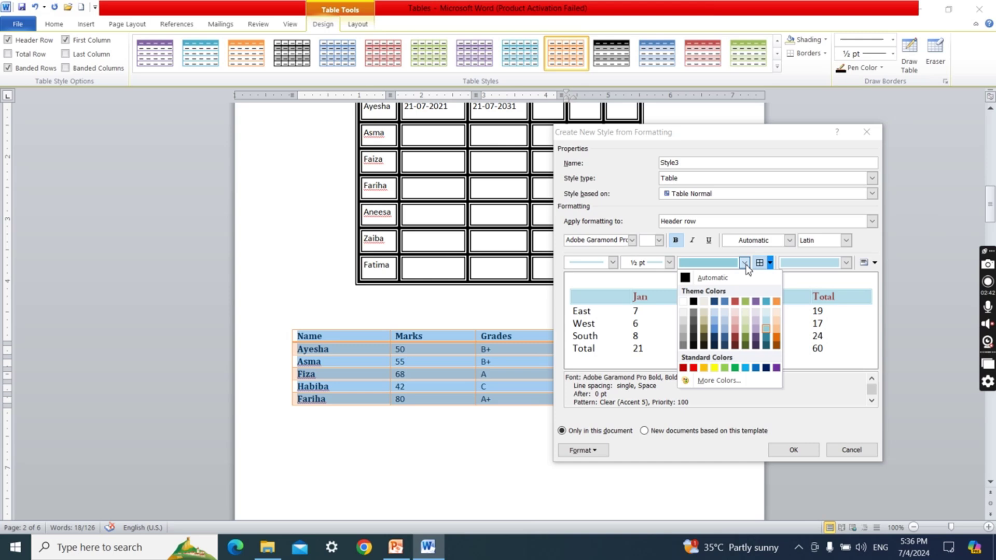
pyautogui.click(694, 302)
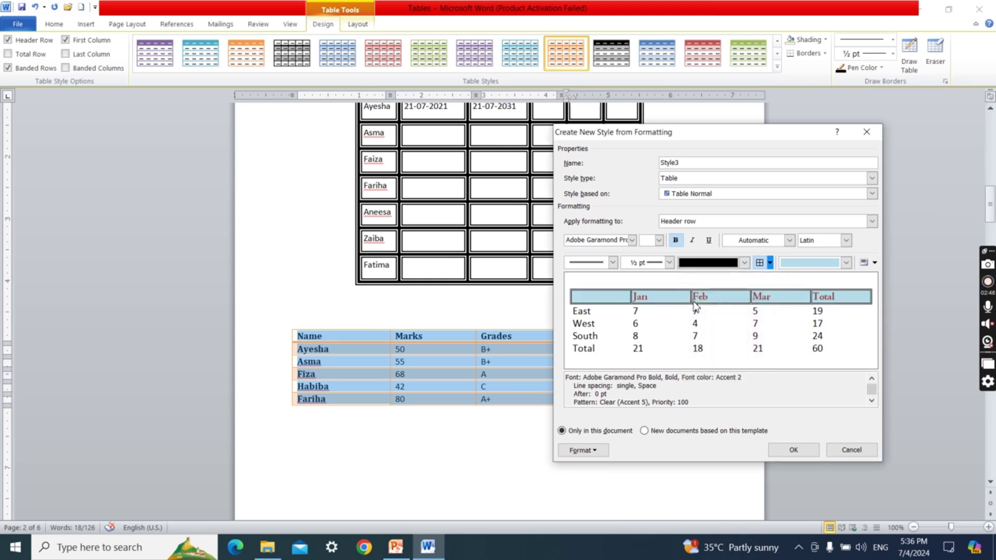
# Step: Try white and the darkest aqua shade as the header row's border color
pyautogui.click(745, 263)
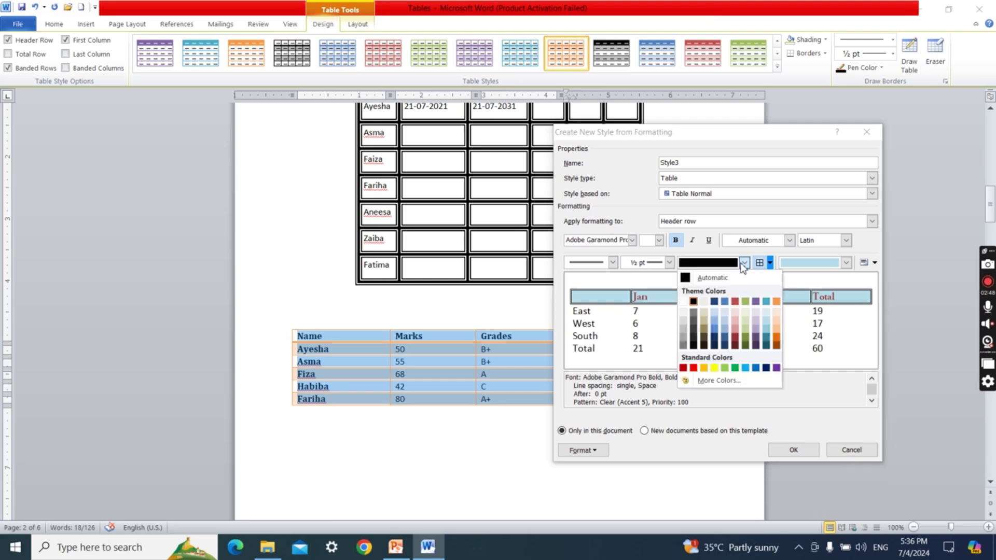
pyautogui.click(683, 302)
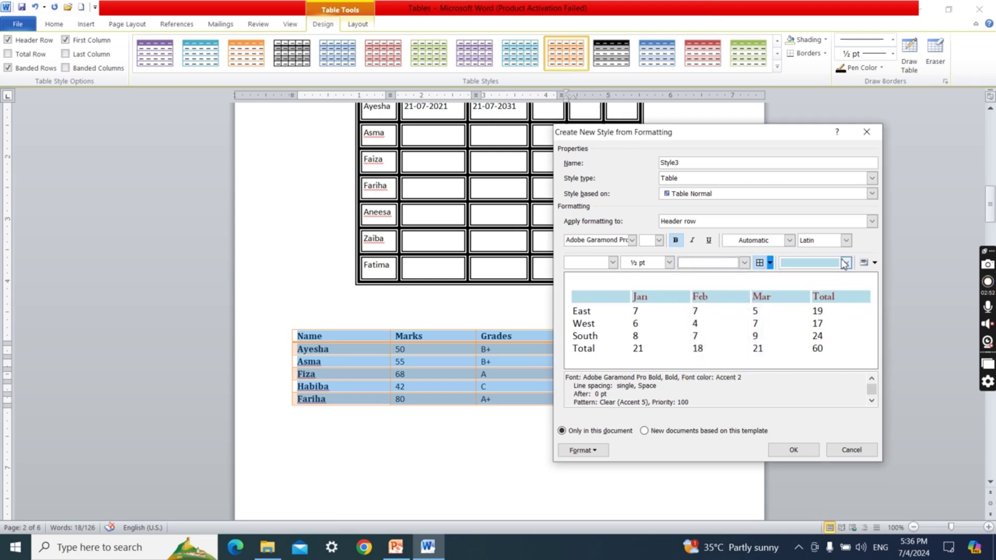
pyautogui.click(745, 263)
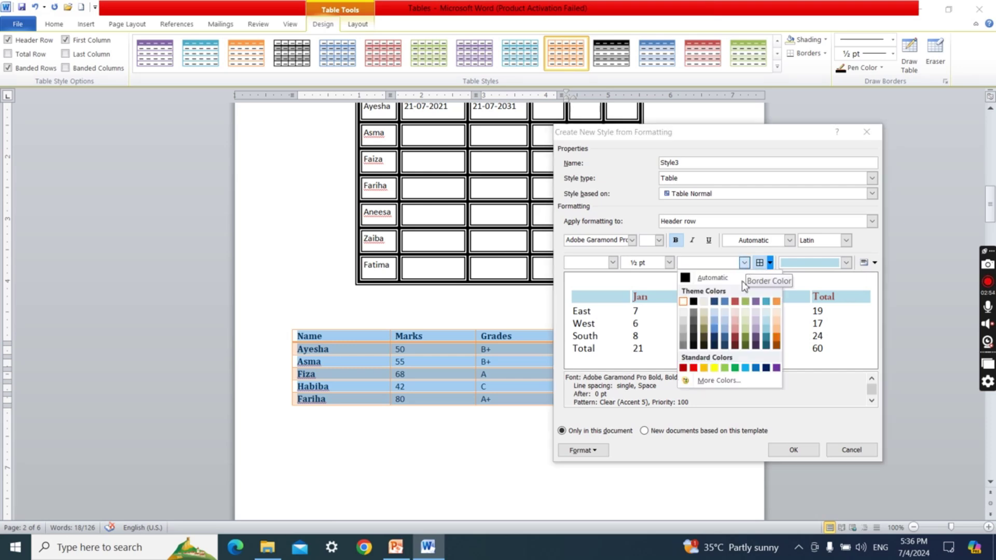
pyautogui.click(767, 345)
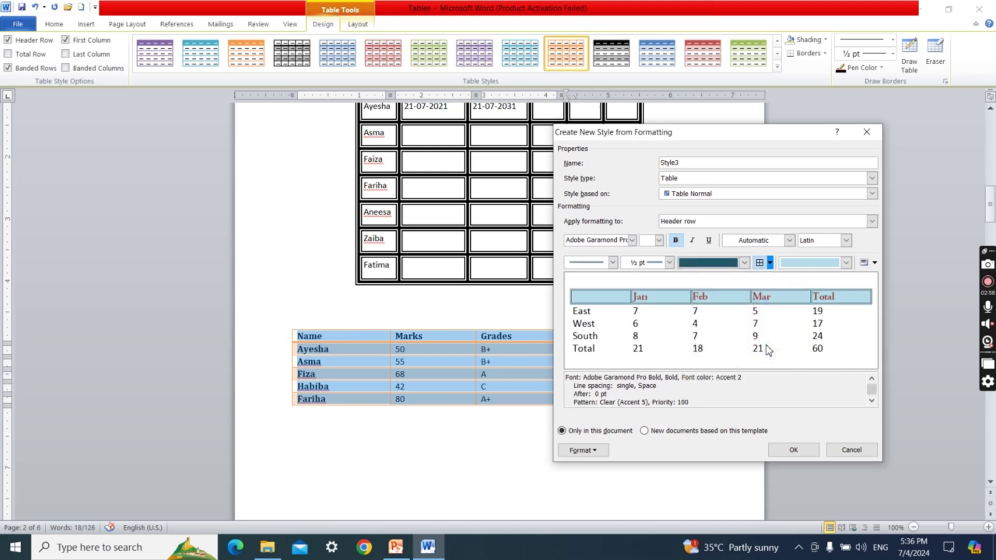
# Step: Fill the header row with the darkest aqua shade and give it all borders in white
pyautogui.click(846, 263)
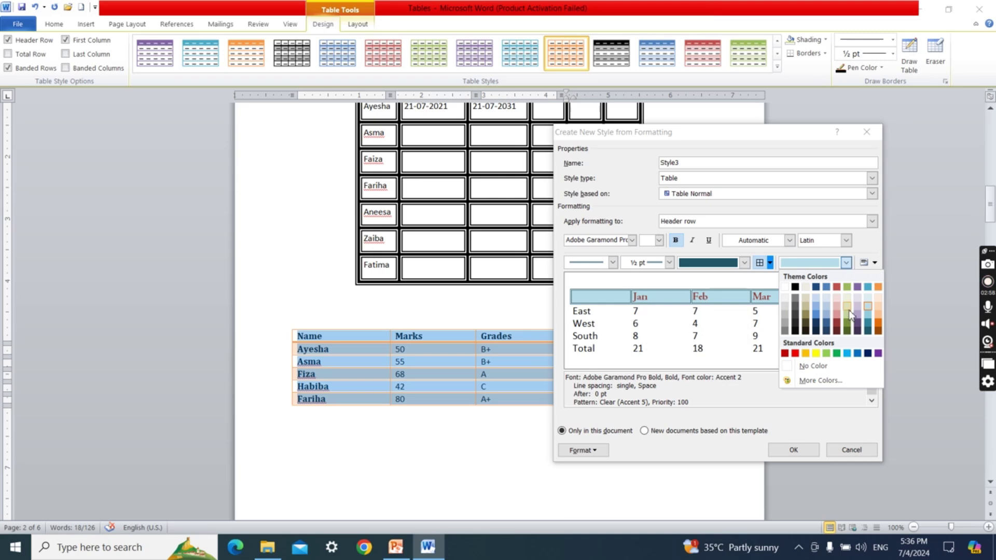
pyautogui.click(869, 331)
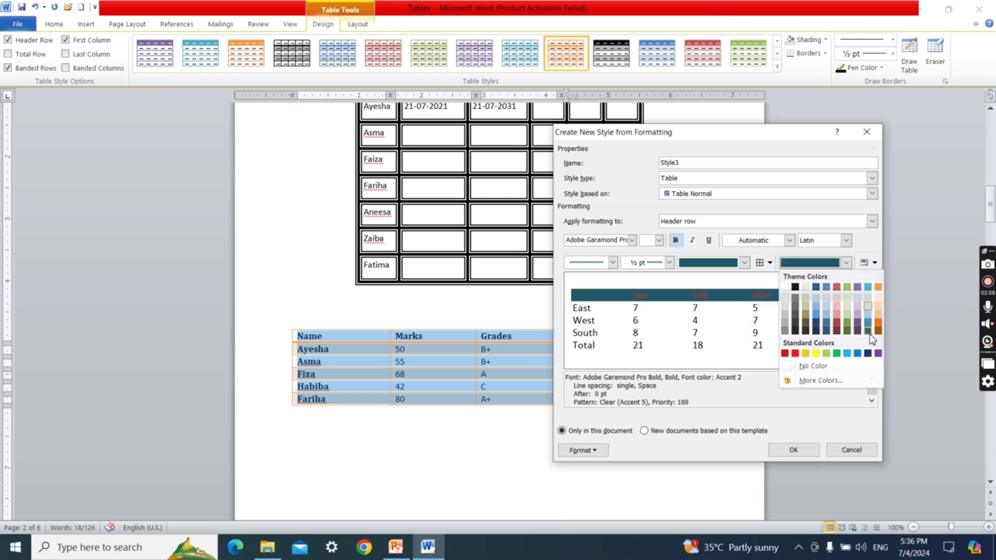
pyautogui.click(746, 263)
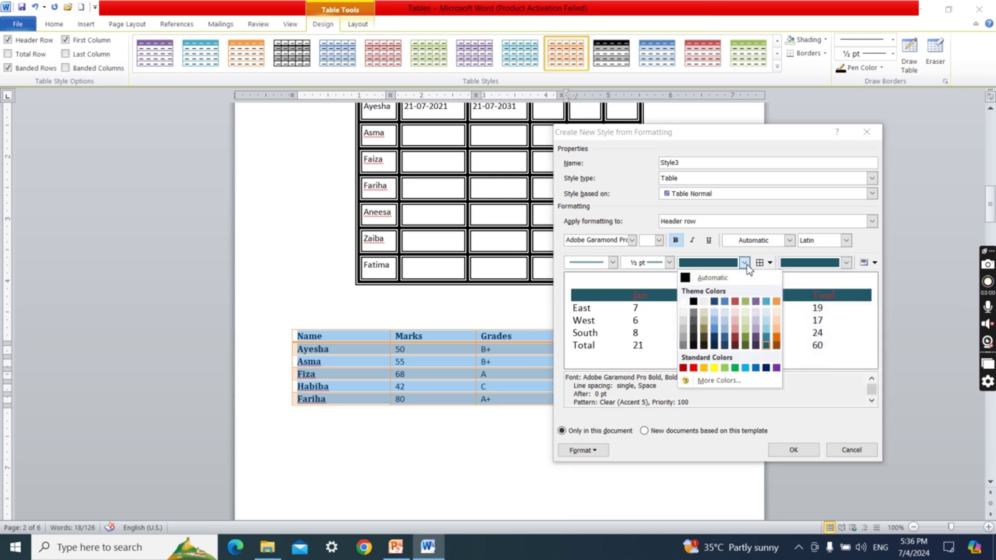
pyautogui.click(683, 302)
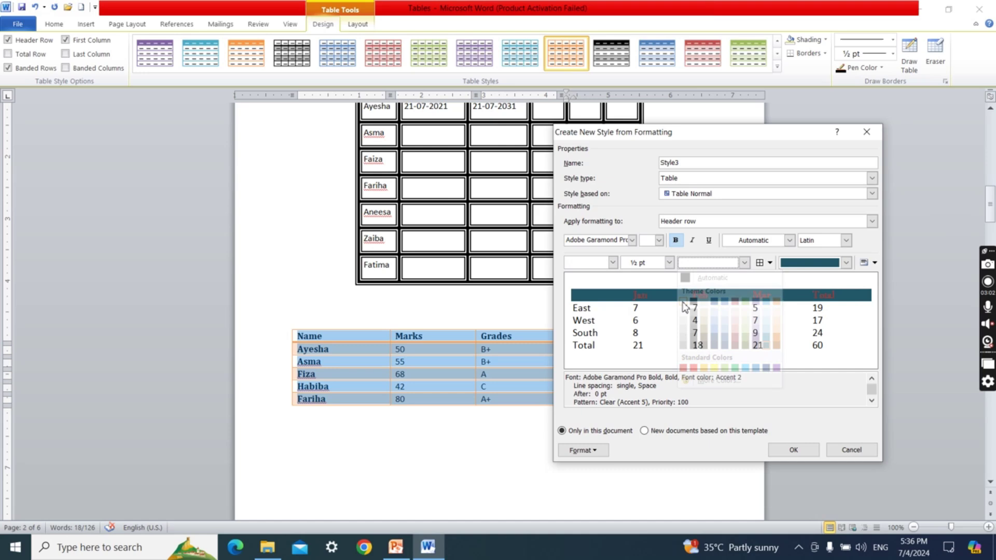
pyautogui.click(761, 266)
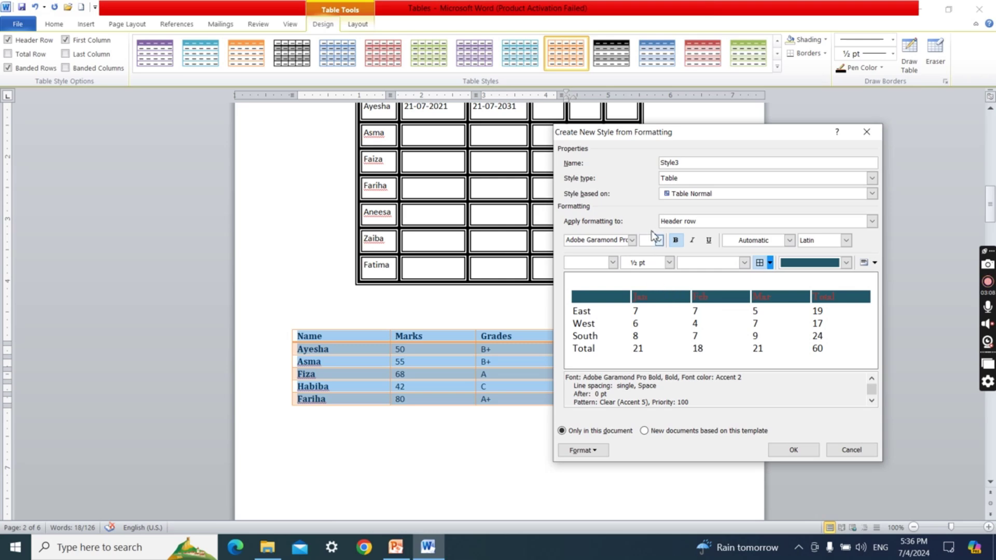
# Step: Set the header row's font color to white, Background 1
pyautogui.click(789, 241)
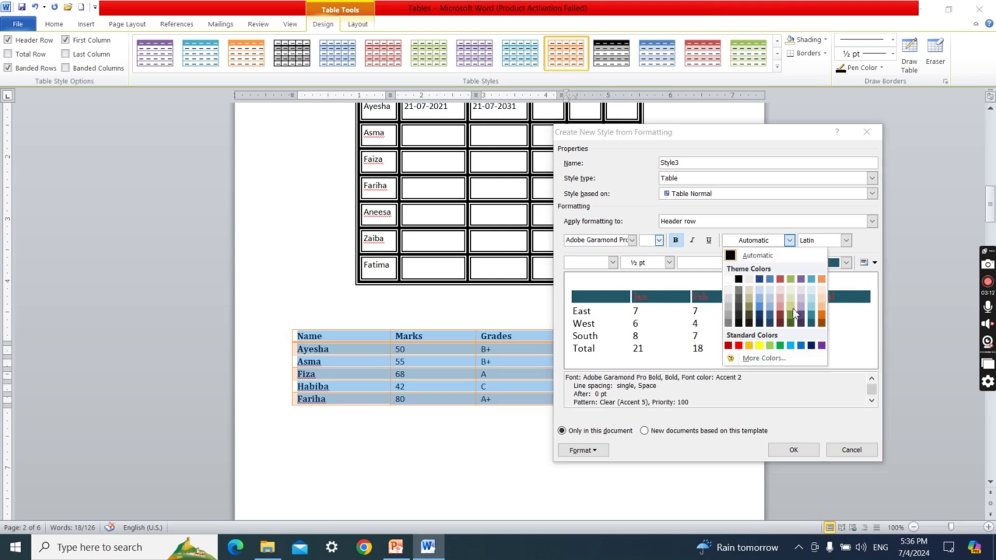
pyautogui.click(728, 280)
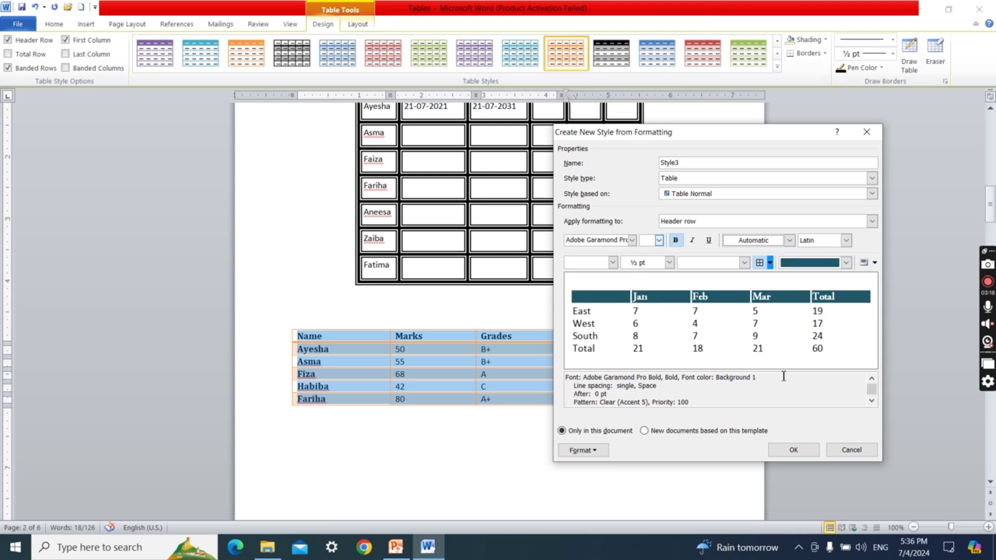
# Step: Apply the style's formatting to the whole table and set its text to Arno Pro Light Display at 12 pt
pyautogui.click(746, 223)
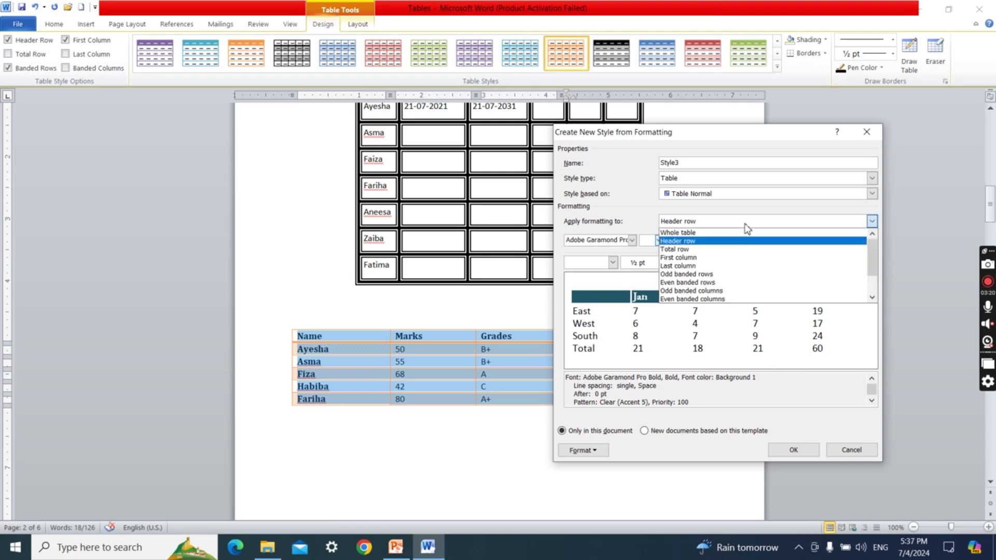
pyautogui.click(733, 232)
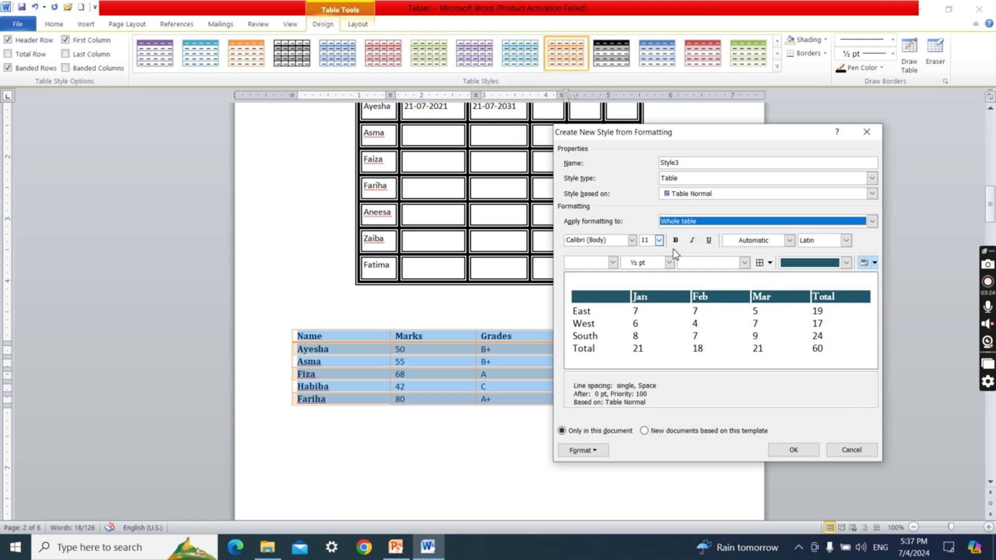
pyautogui.click(632, 240)
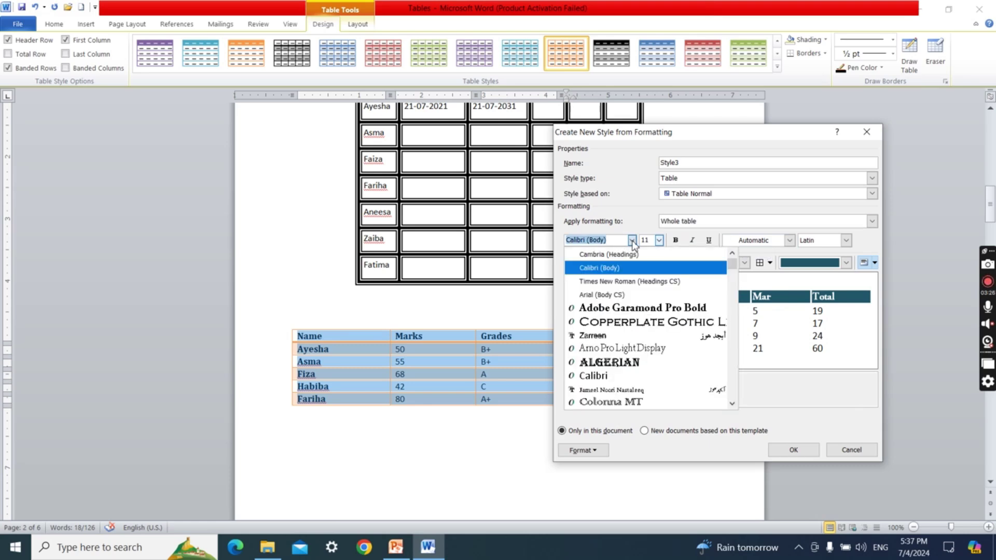
pyautogui.click(631, 348)
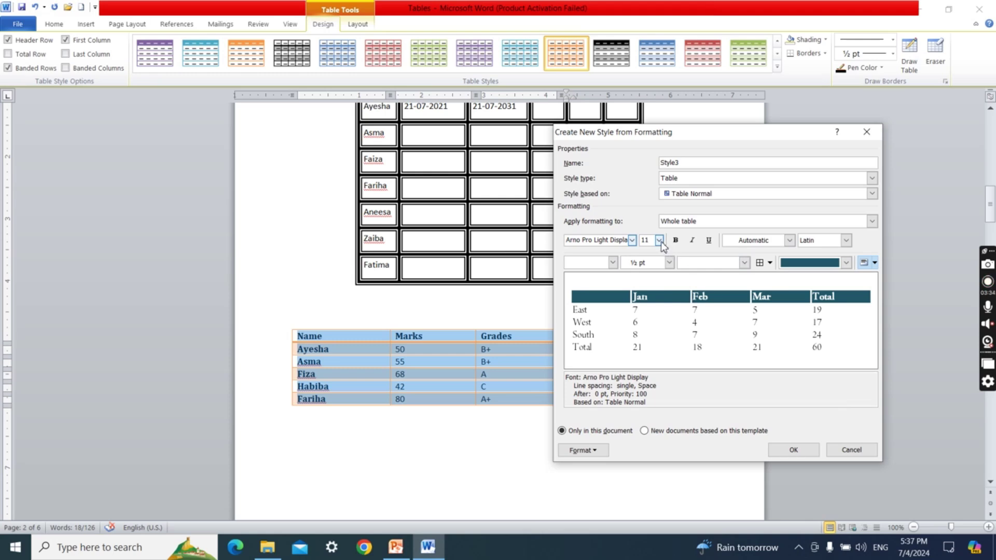
pyautogui.click(659, 241)
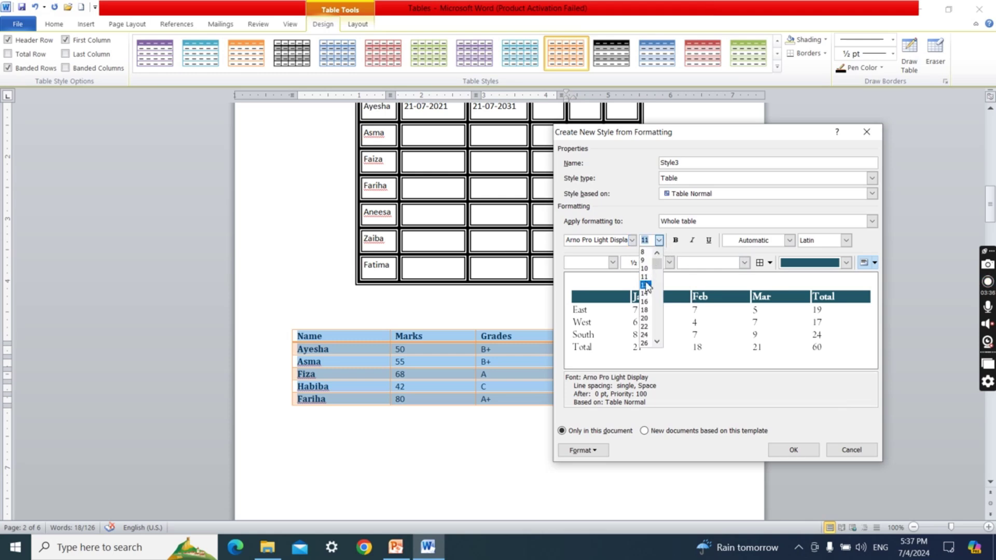
pyautogui.click(646, 286)
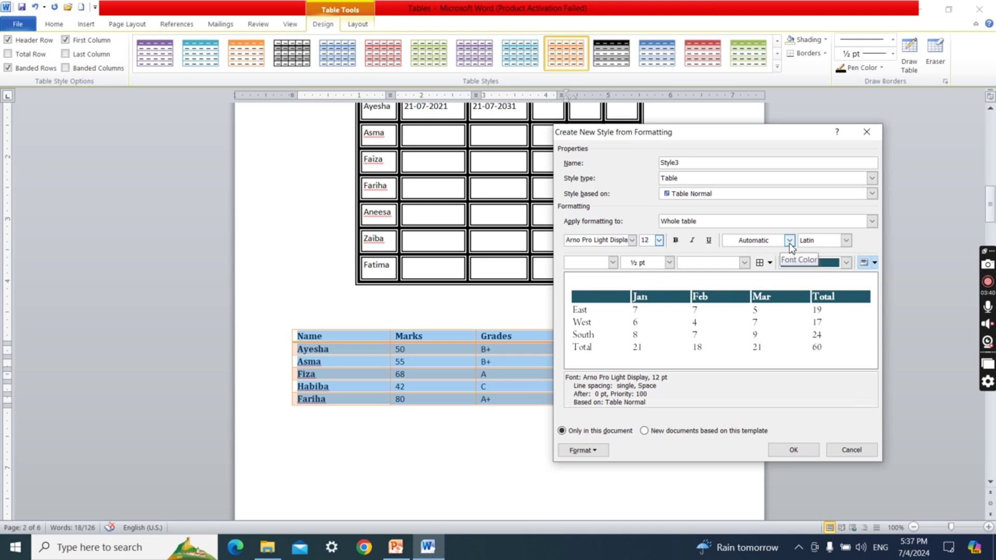
# Step: Give the whole table all borders in a double ½ pt line with automatic color and an Aqua, Accent 5, Lighter 60% fill
pyautogui.click(613, 263)
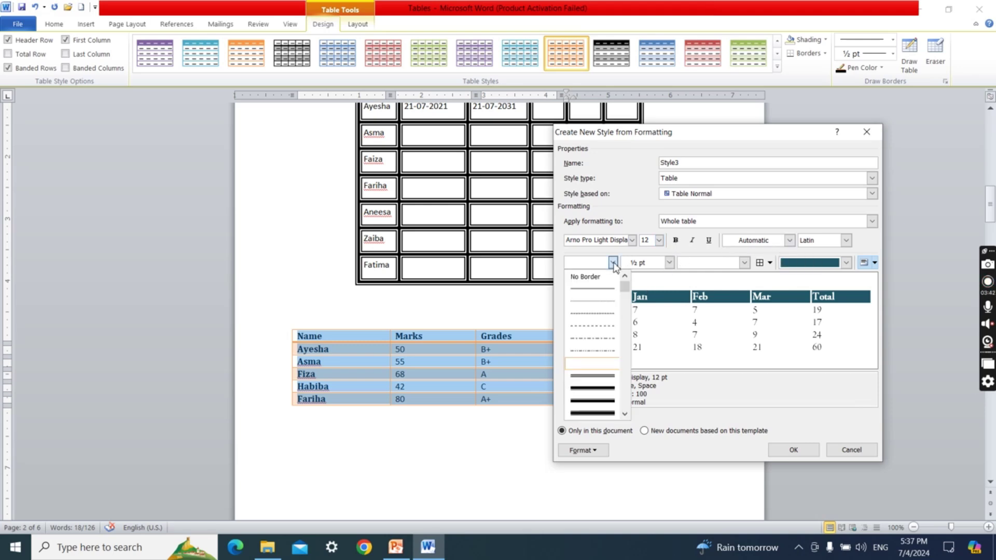
pyautogui.click(602, 290)
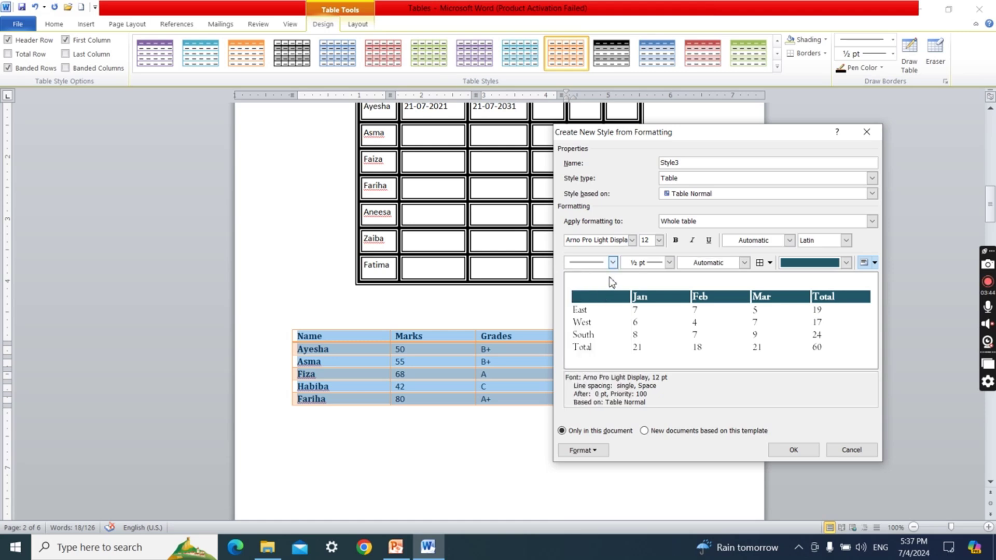
pyautogui.click(613, 263)
pyautogui.click(596, 376)
pyautogui.click(613, 263)
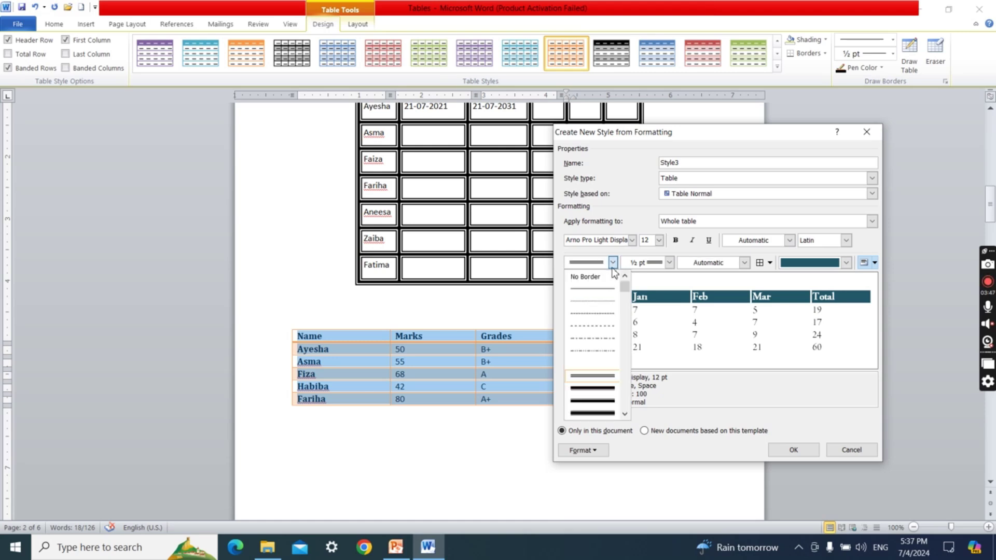
pyautogui.click(603, 369)
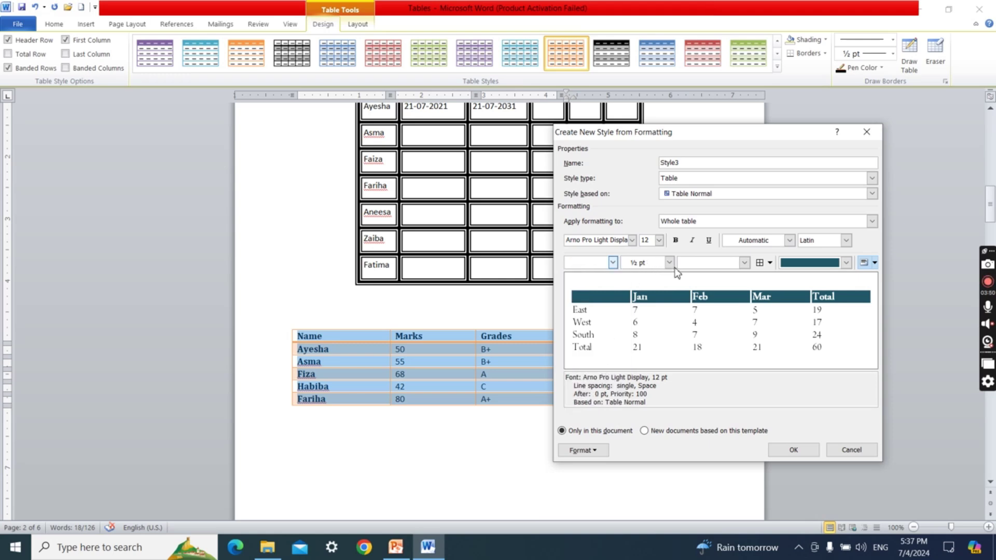
pyautogui.click(712, 264)
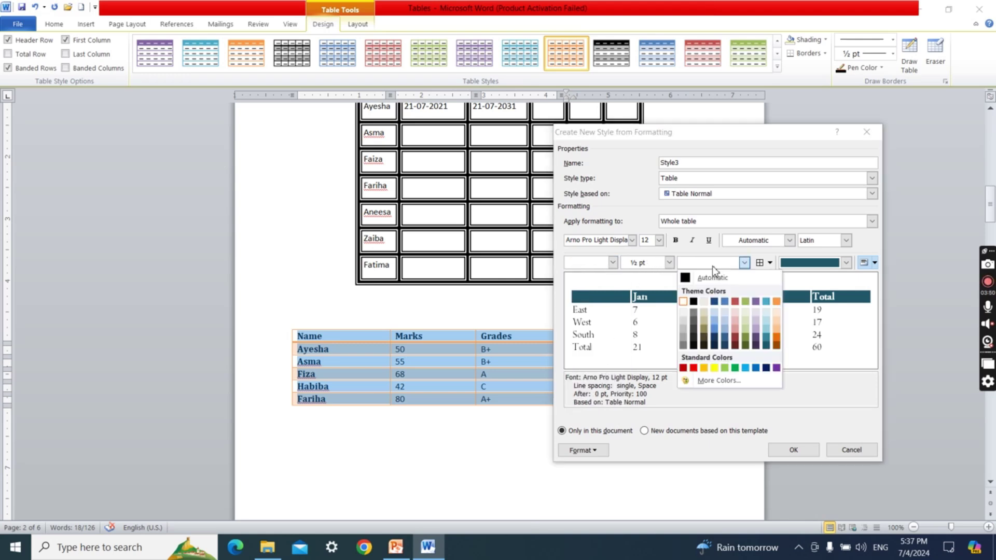
pyautogui.click(686, 279)
pyautogui.click(761, 263)
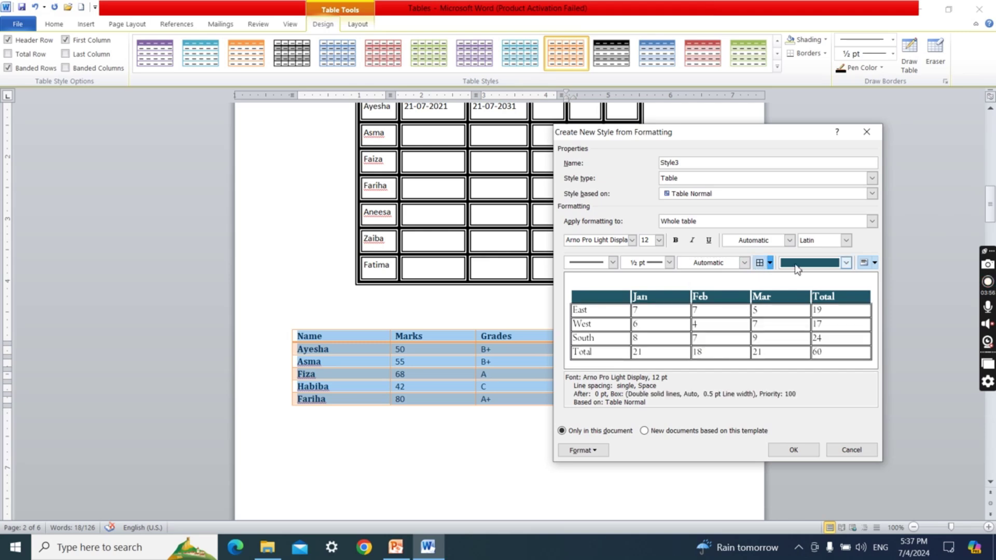
pyautogui.click(846, 263)
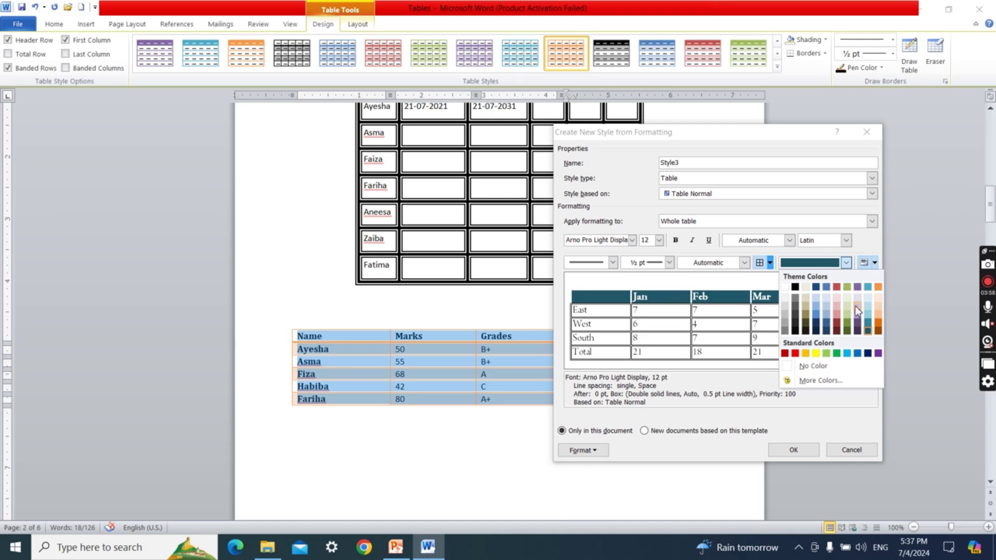
pyautogui.click(867, 309)
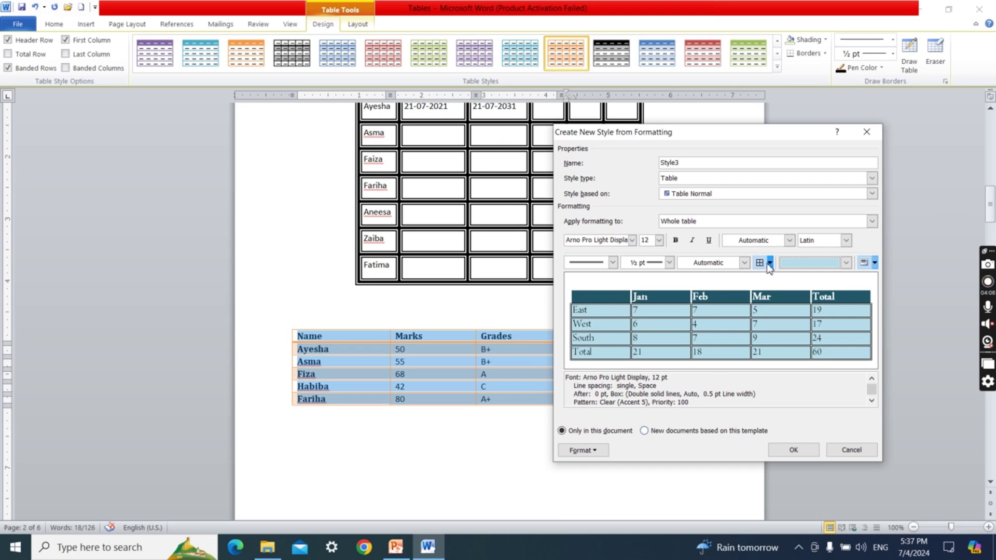
# Step: Switch the style's formatting to the header row and clear its left and right borders, followed by all its remaining borders
pyautogui.click(747, 221)
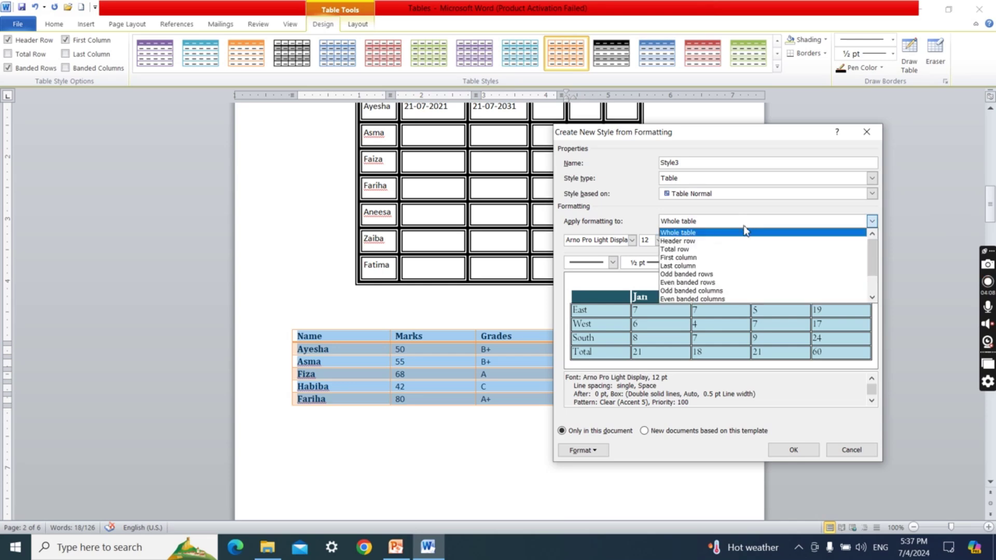
pyautogui.click(740, 242)
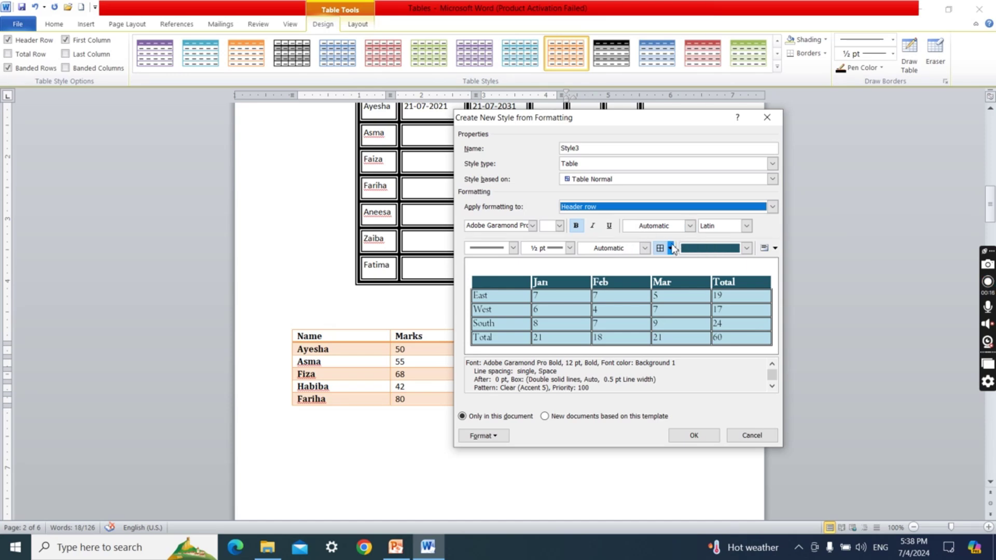
pyautogui.click(673, 209)
pyautogui.click(674, 212)
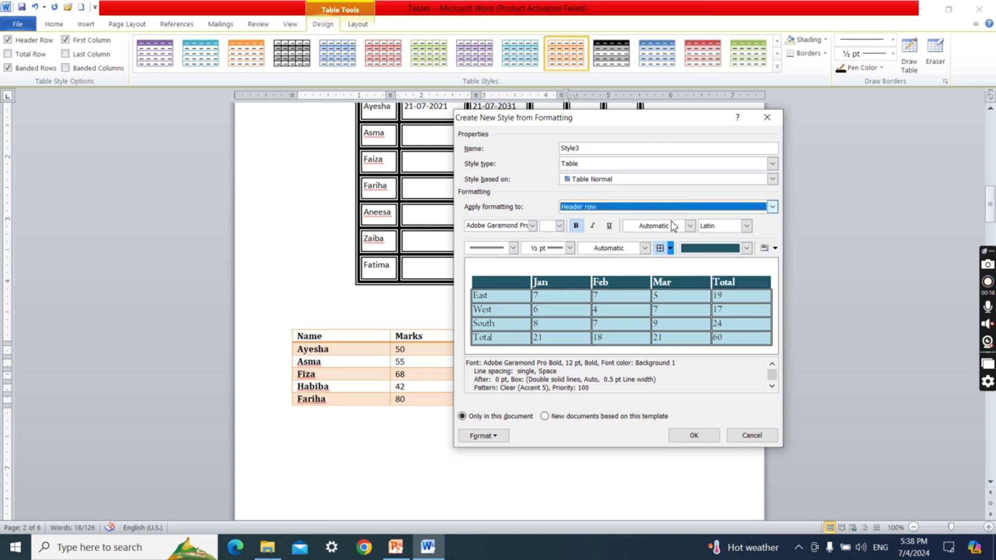
pyautogui.click(670, 248)
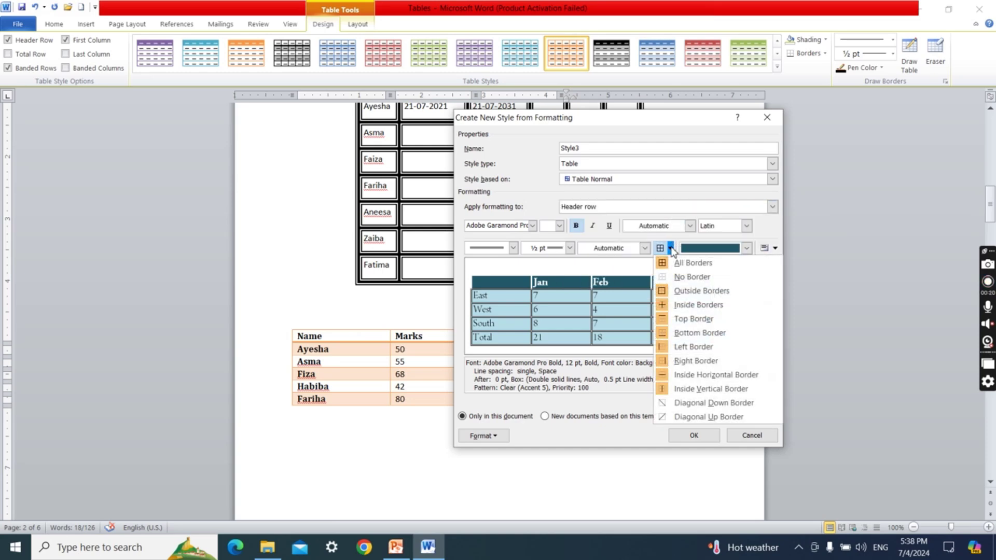
pyautogui.click(683, 347)
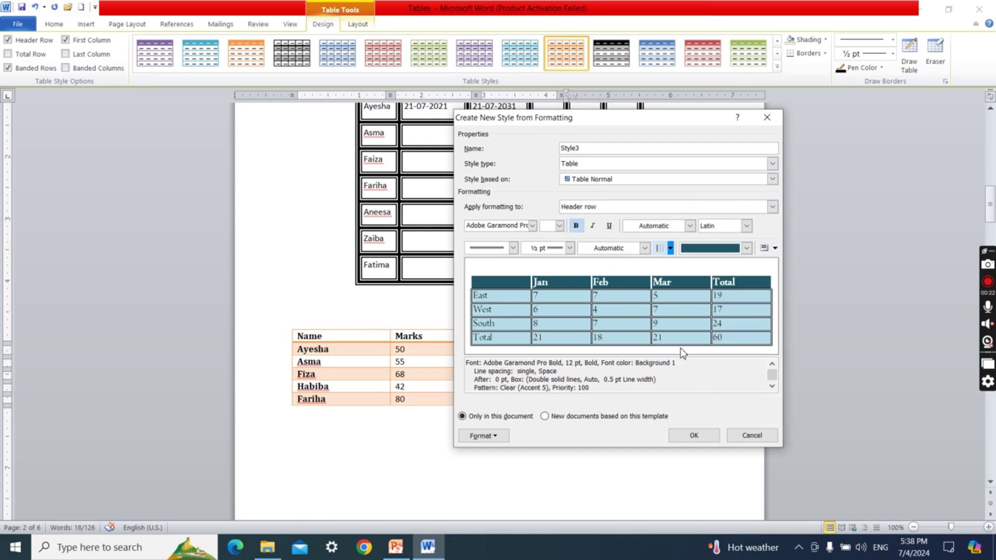
pyautogui.click(671, 248)
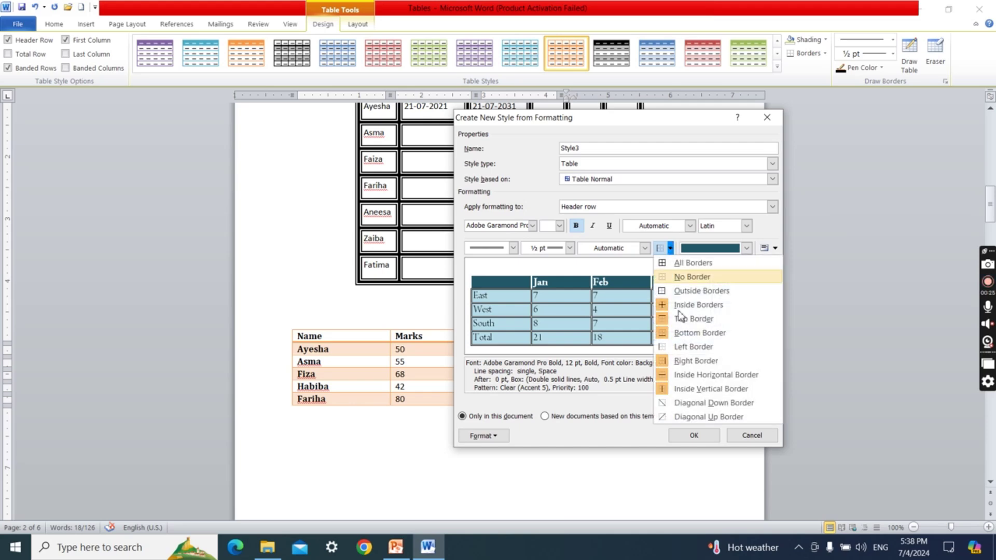
pyautogui.click(690, 360)
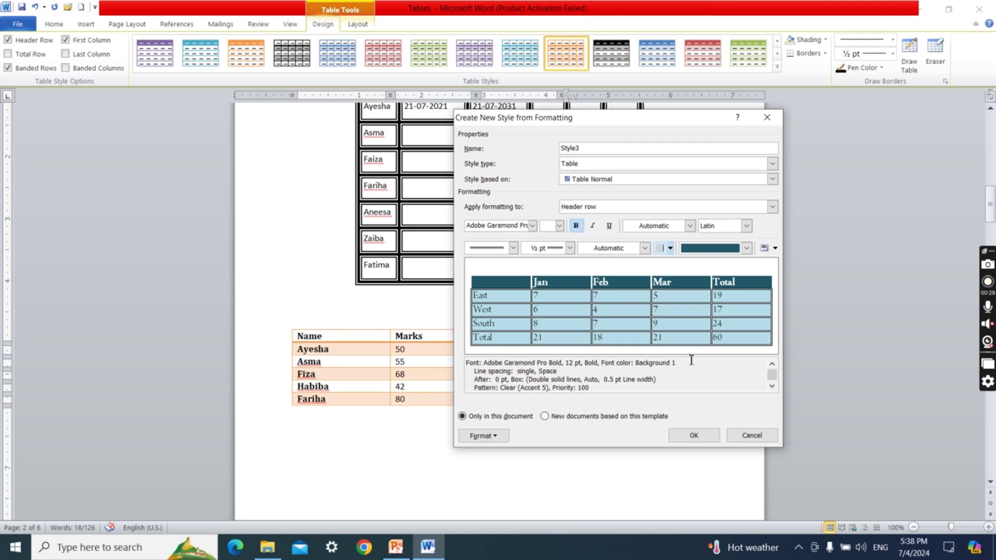
pyautogui.click(671, 248)
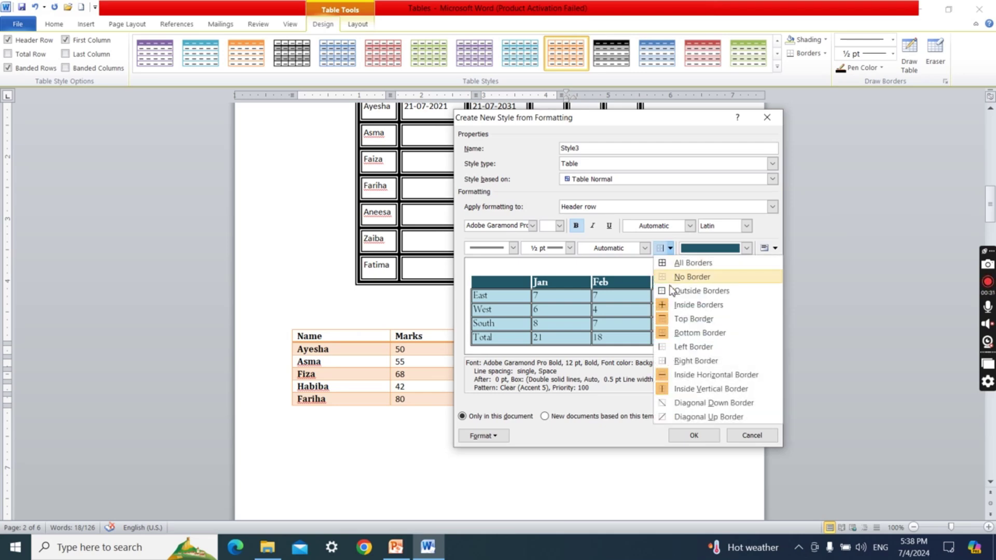
pyautogui.click(689, 277)
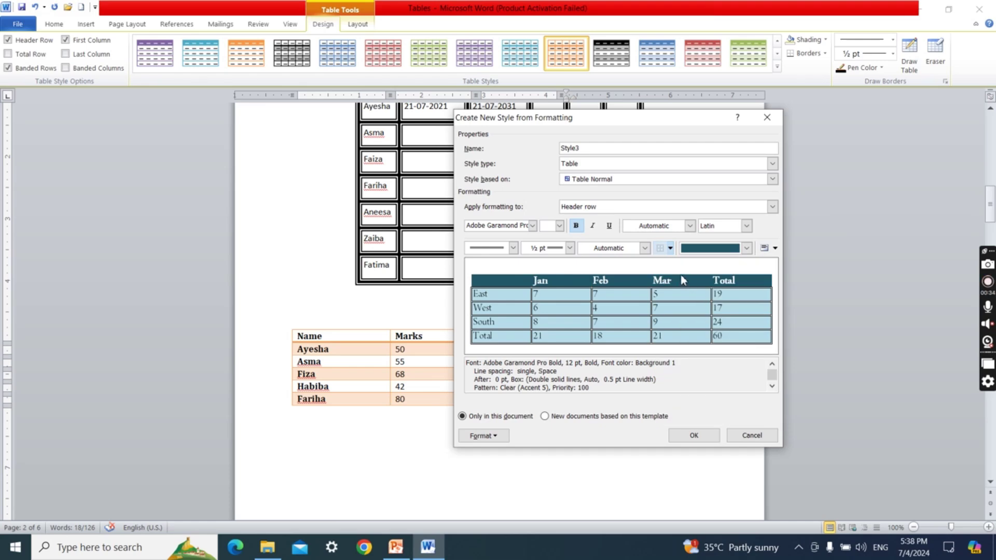
pyautogui.click(671, 249)
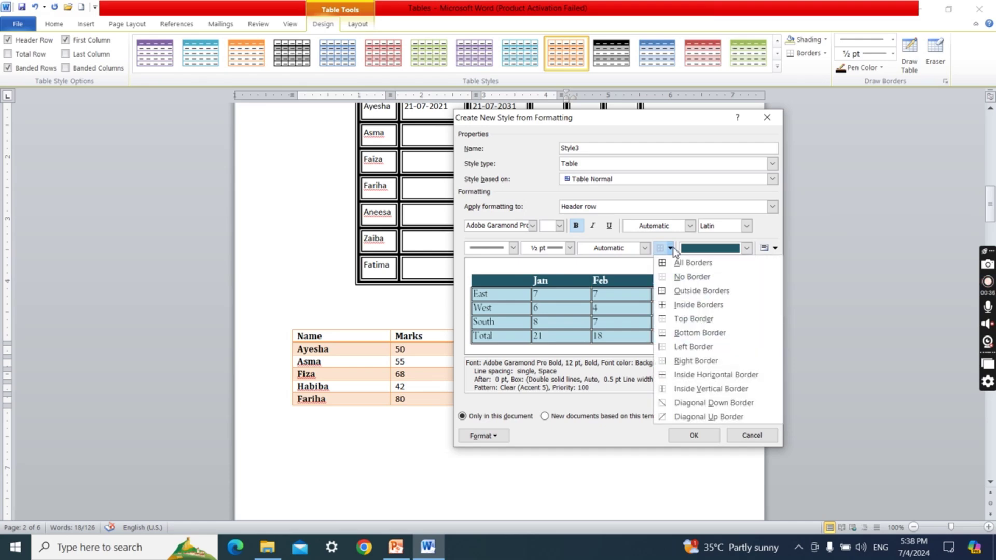
pyautogui.click(683, 309)
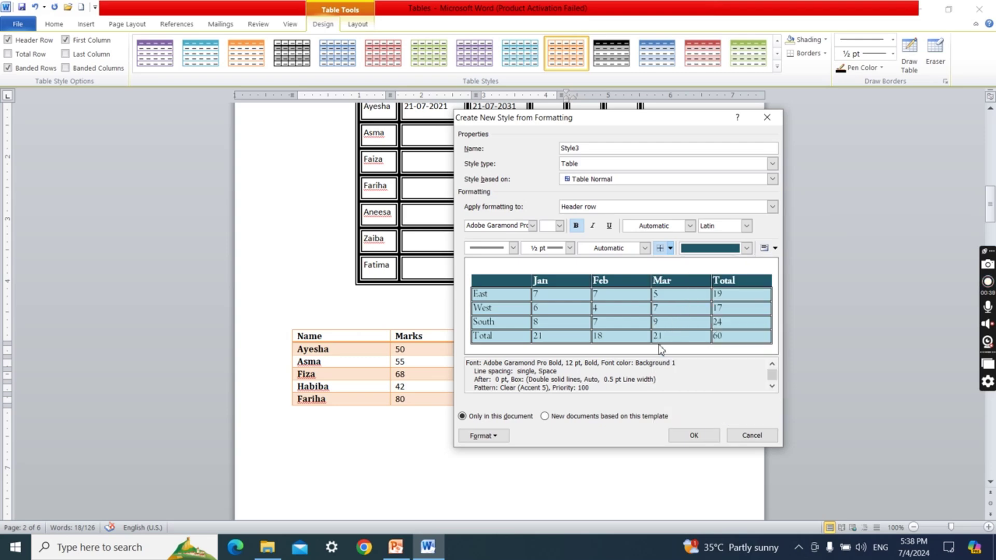
pyautogui.click(671, 249)
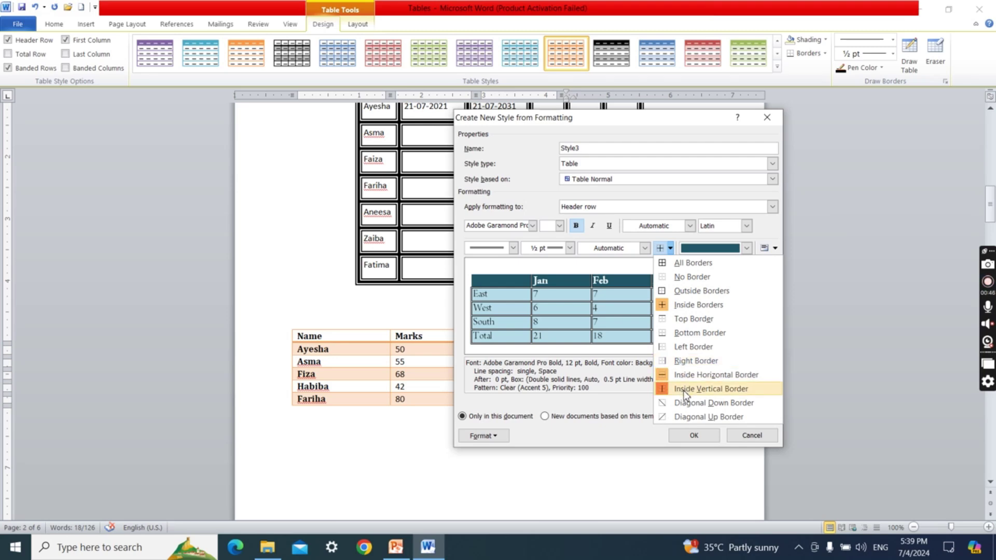
pyautogui.click(692, 306)
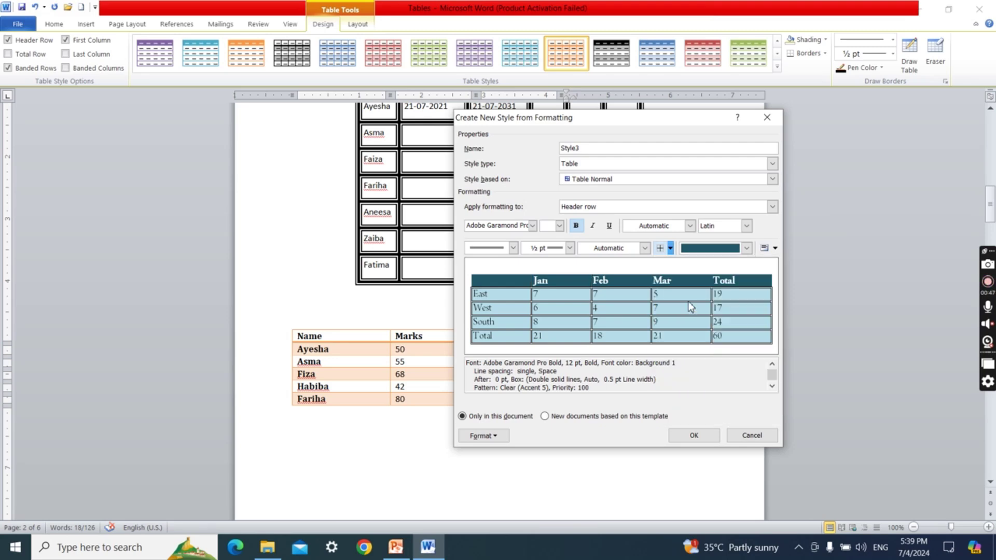
# Step: Give the header row inside vertical borders and outside borders
pyautogui.click(671, 249)
pyautogui.click(690, 390)
pyautogui.click(671, 249)
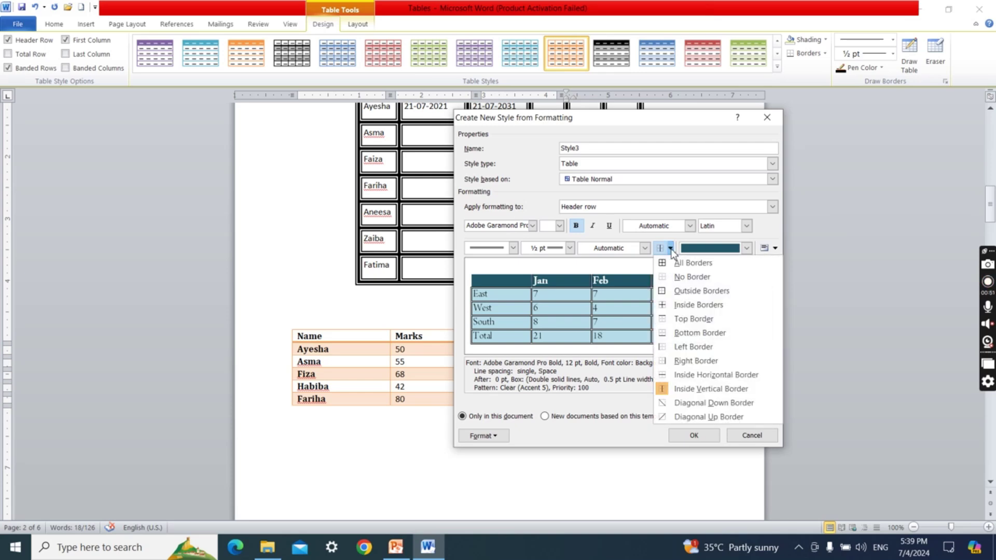
pyautogui.click(692, 291)
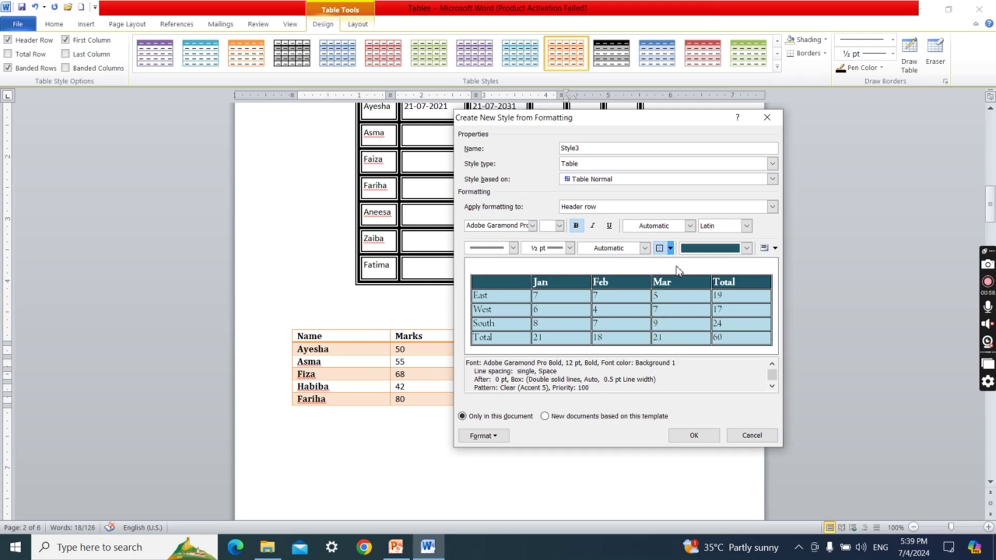
# Step: Choose white as the header row's border color, turn off its left and right borders, and create the style
pyautogui.click(645, 249)
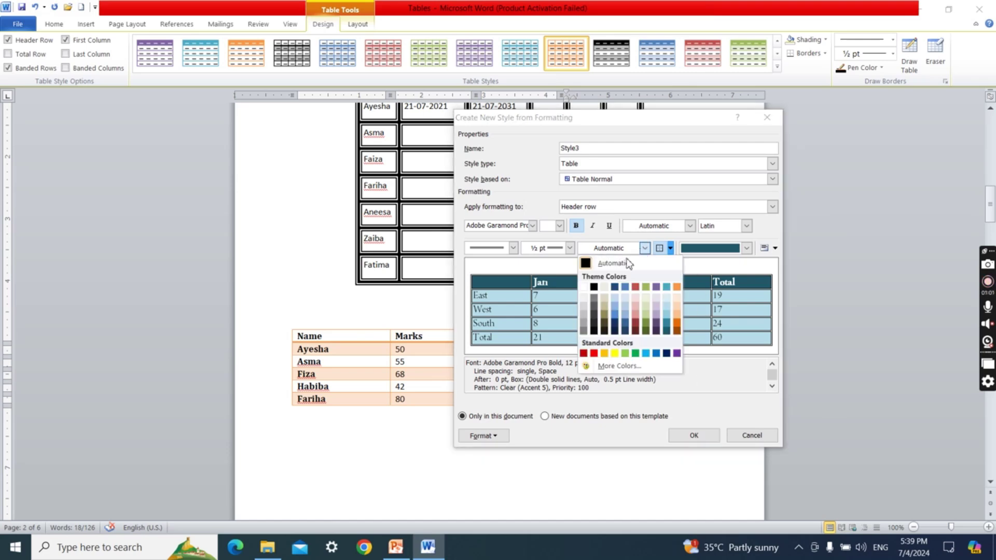
pyautogui.click(586, 289)
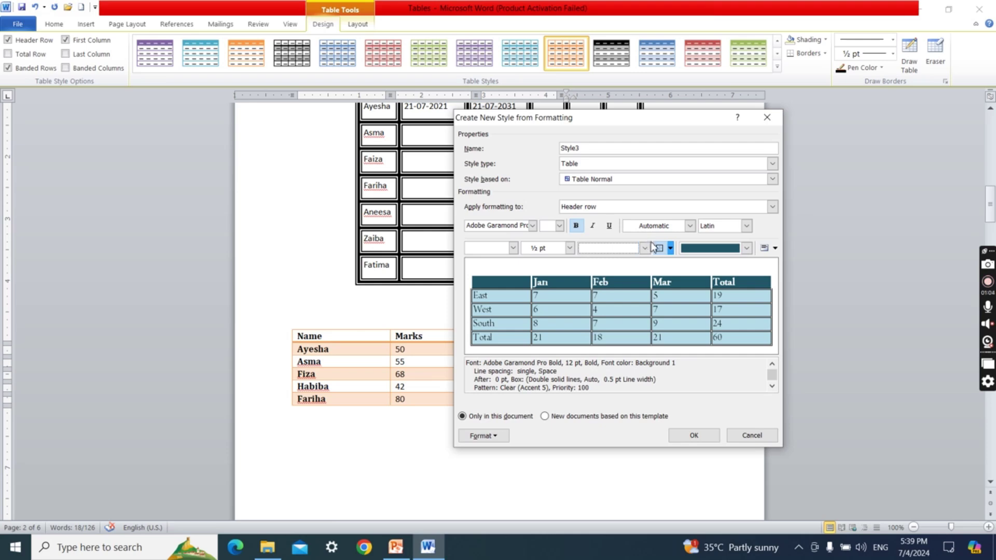
pyautogui.click(670, 248)
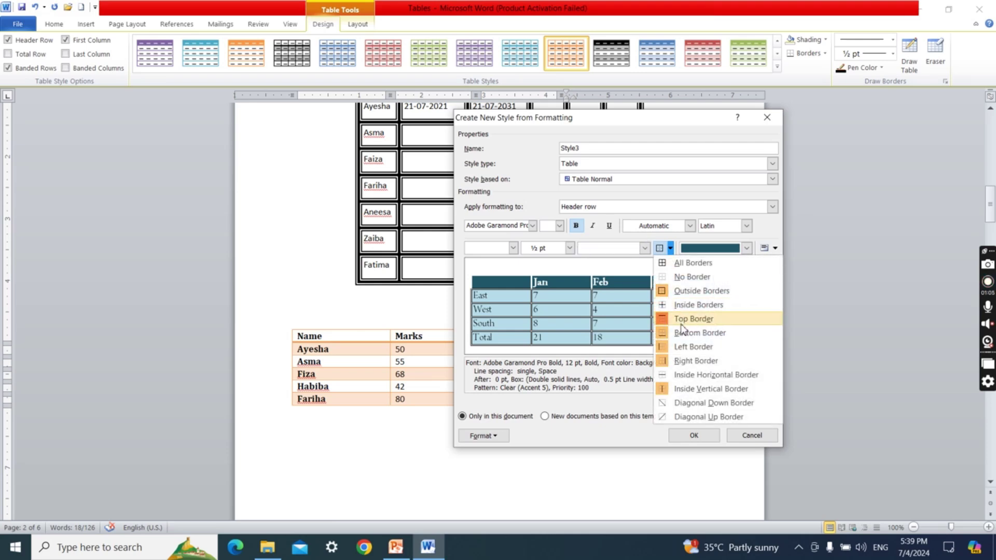
pyautogui.click(682, 346)
pyautogui.click(670, 248)
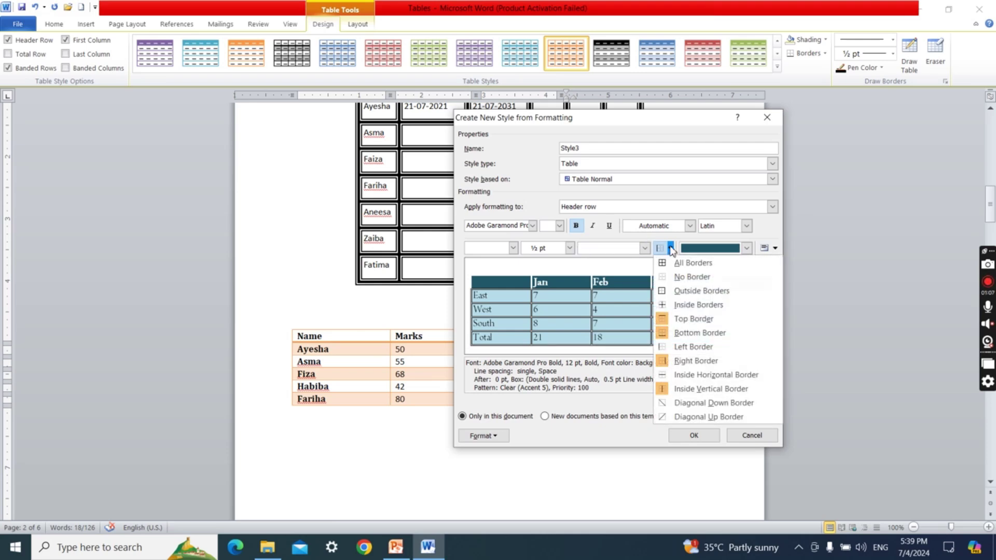
pyautogui.click(684, 362)
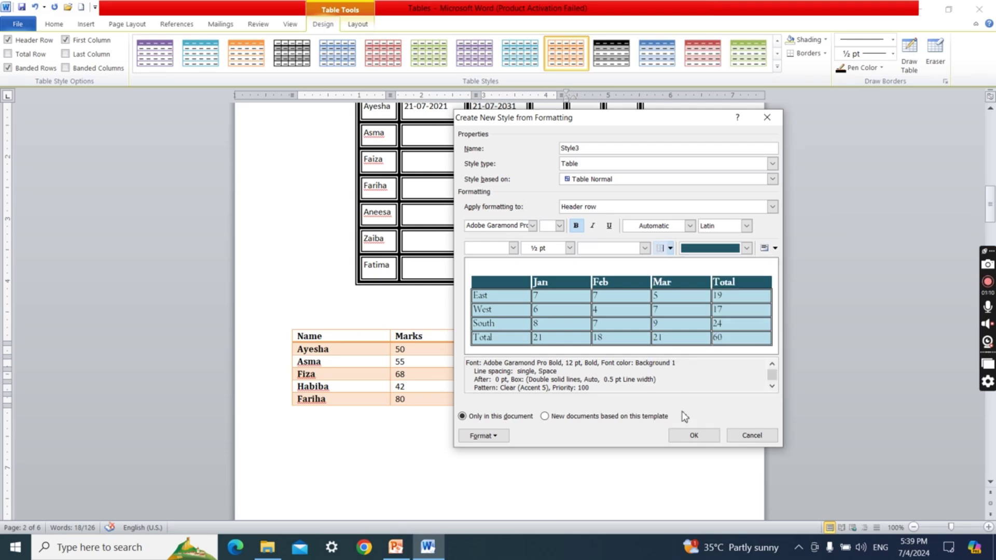
pyautogui.click(693, 435)
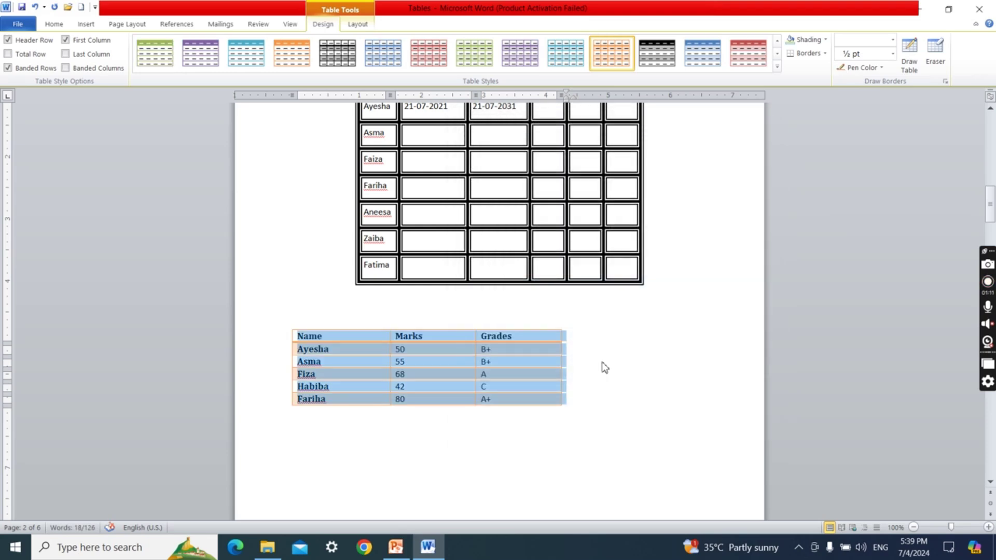
# Step: Apply the newly created custom style to the marks table and deselect the table
pyautogui.click(778, 41)
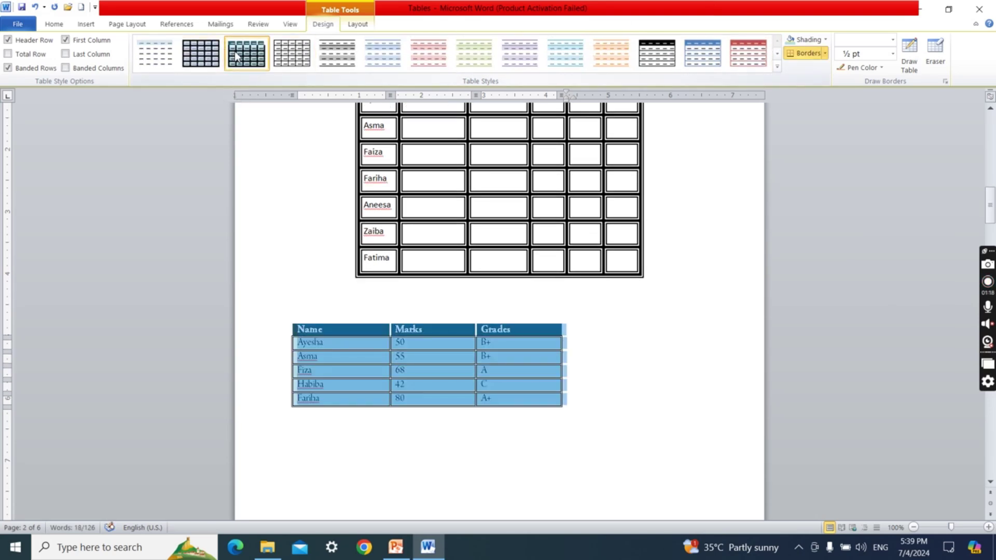
pyautogui.click(646, 437)
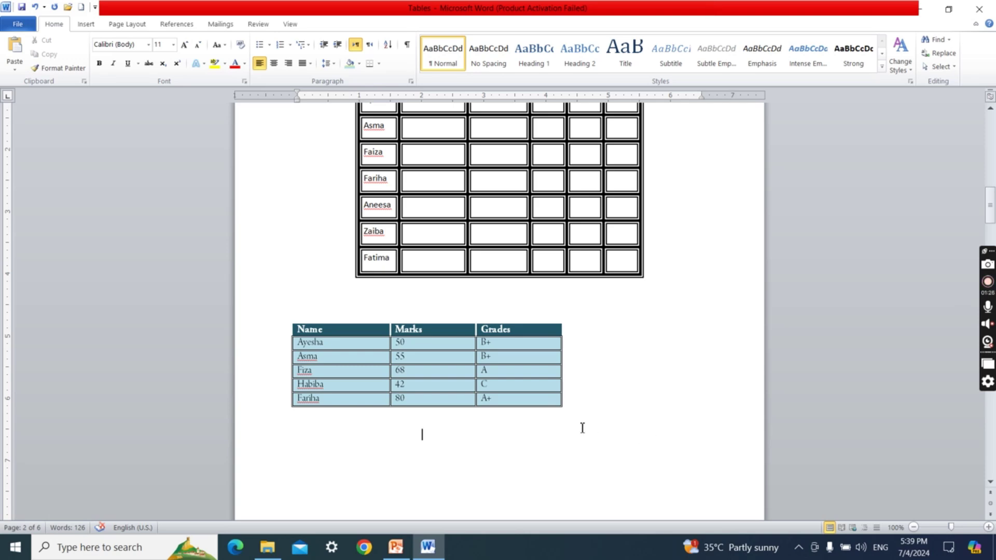
# Step: Switch to the PowerPoint lecture and review the slides on new table styles and applying borders to a table in the slide show
pyautogui.click(395, 547)
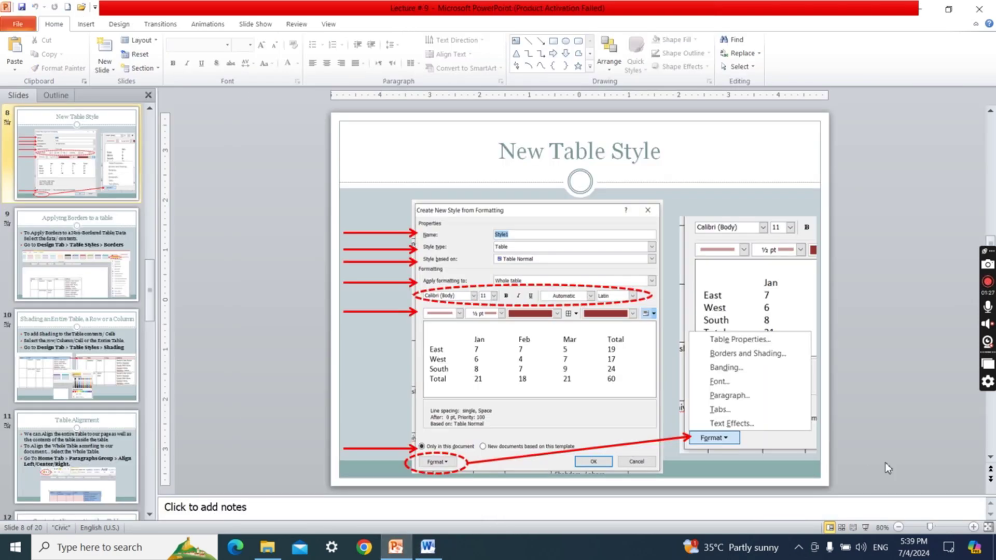
pyautogui.click(865, 528)
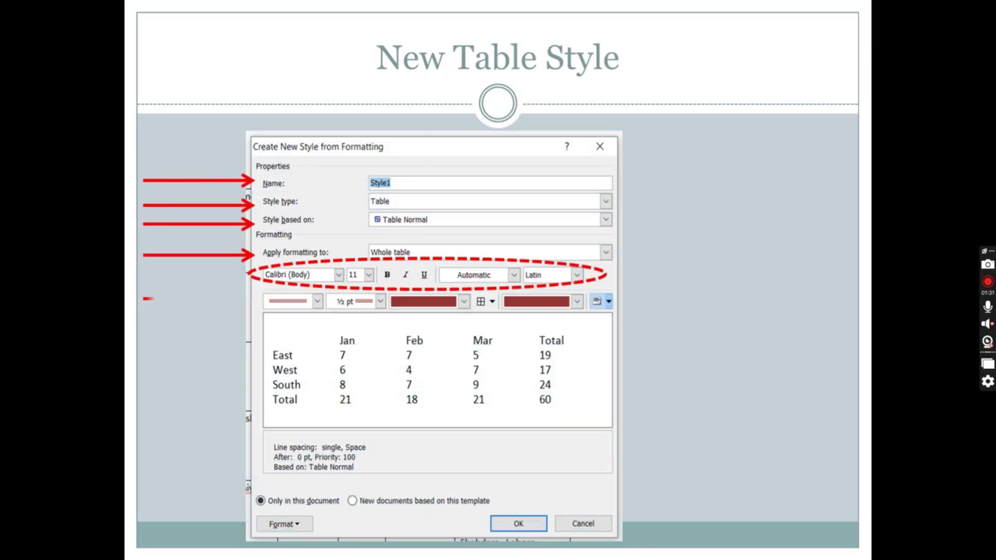
pyautogui.press('Right')
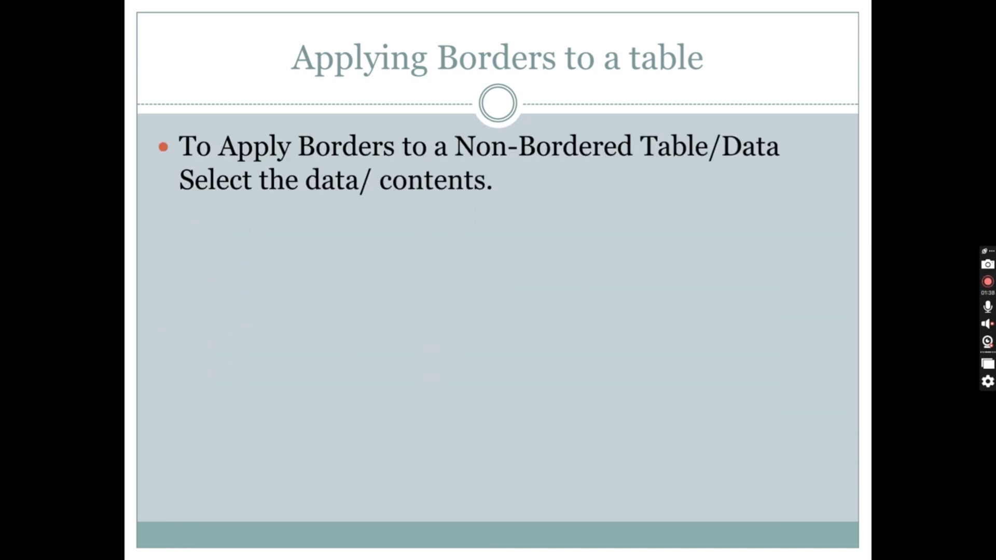
pyautogui.press('Right')
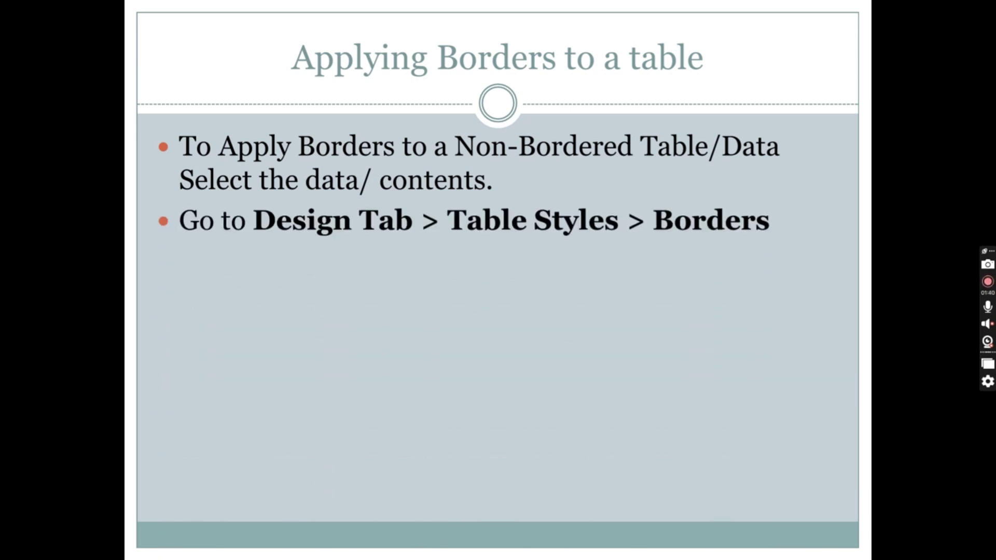
pyautogui.press('Right')
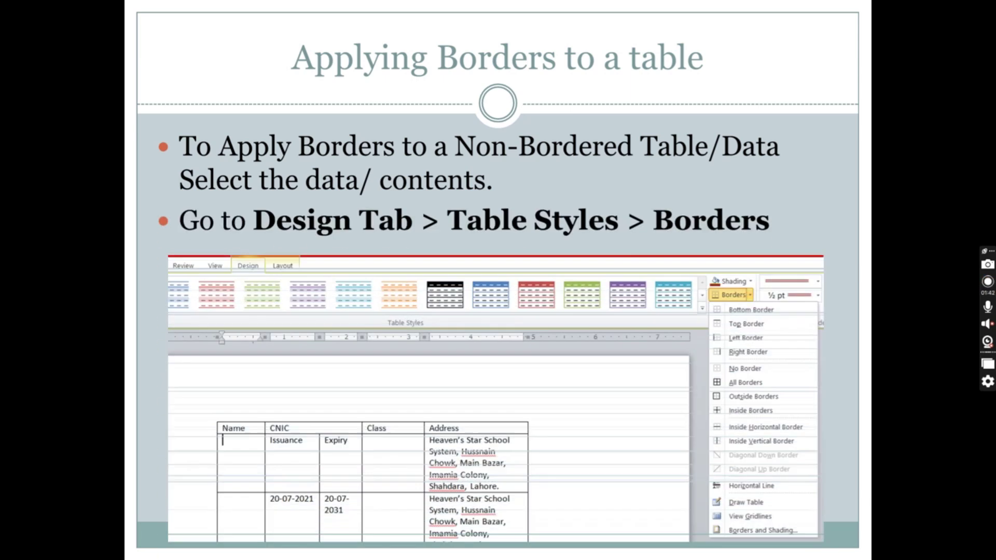
pyautogui.press('Right')
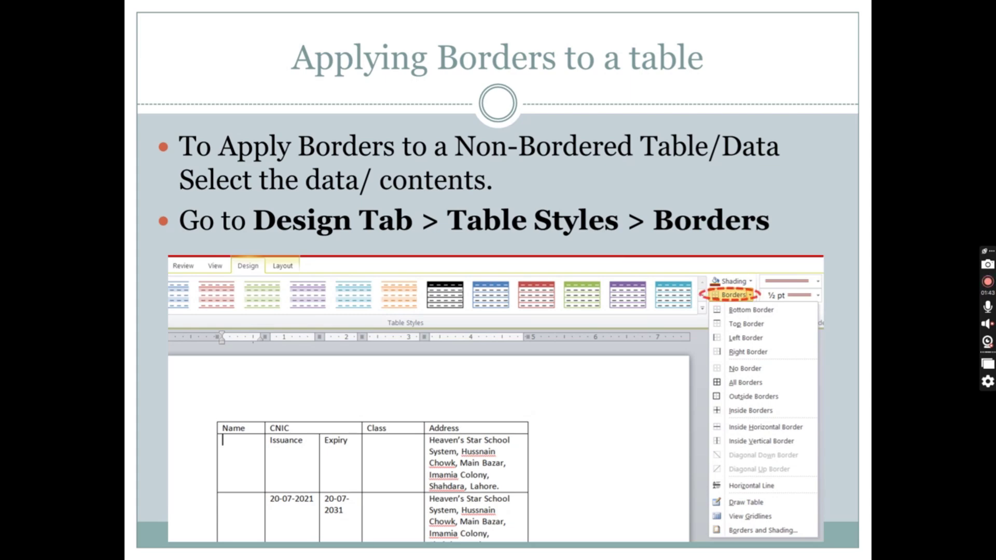
pyautogui.press('Right')
pyautogui.press('Left')
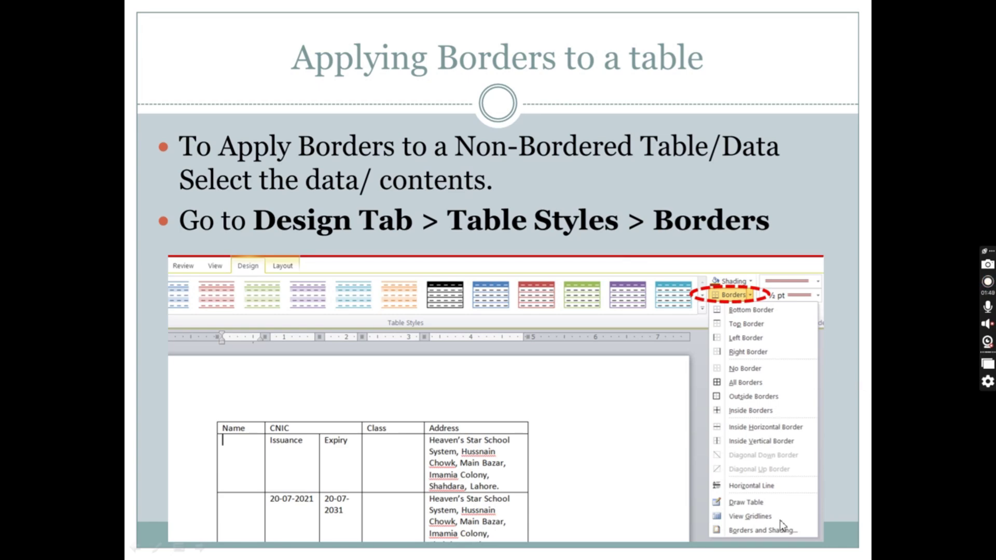
pyautogui.press('Right')
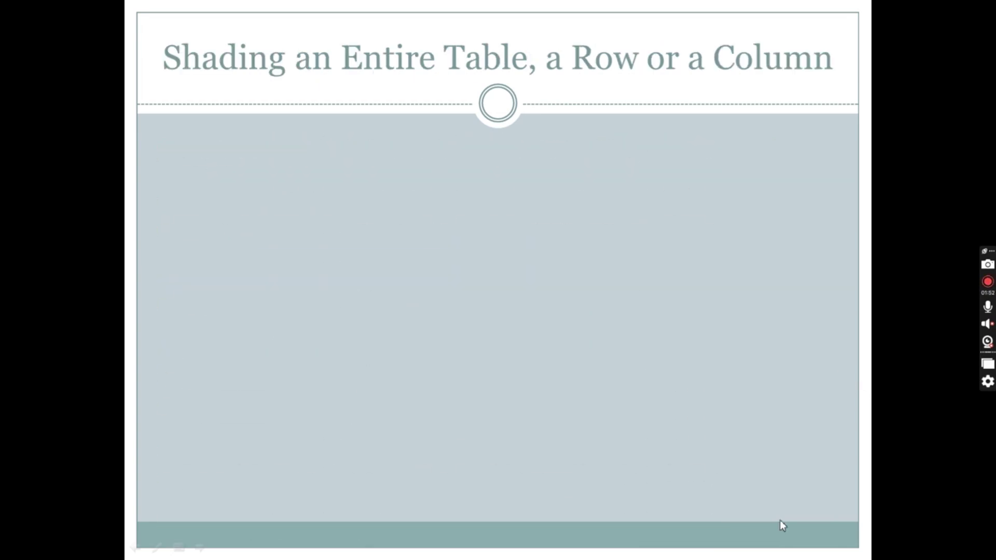
pyautogui.press('Left')
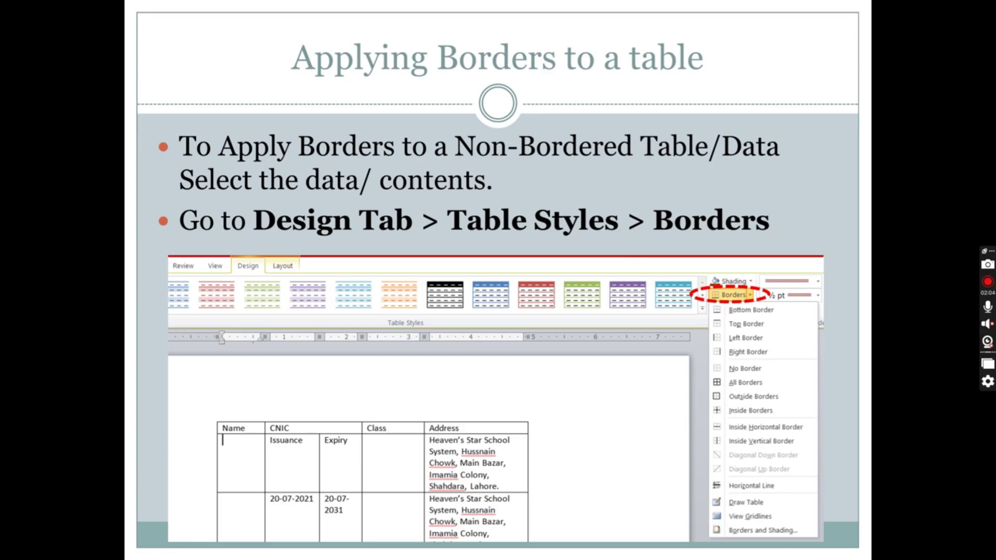
pyautogui.press('Escape')
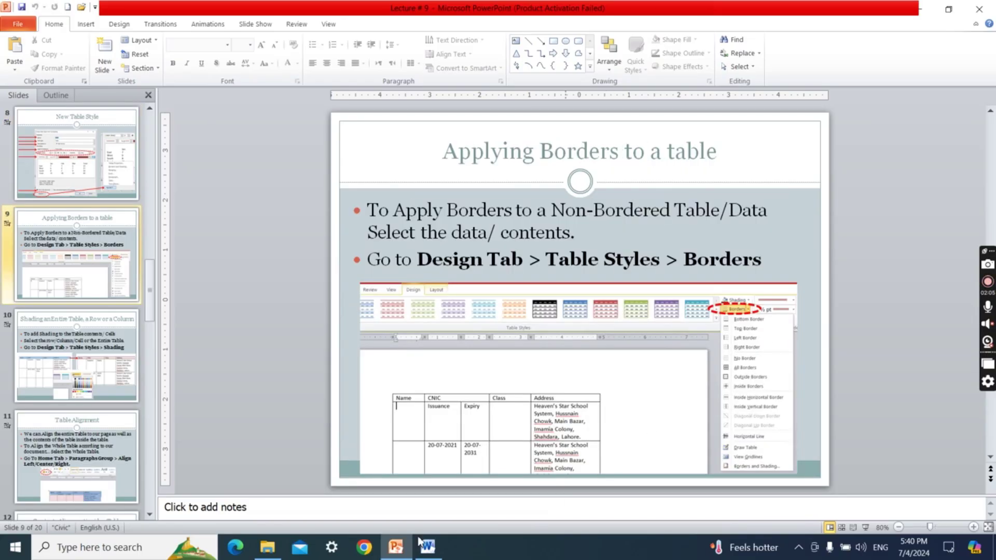
# Step: Switch to the Word document and remove all borders from the marks table
pyautogui.click(421, 544)
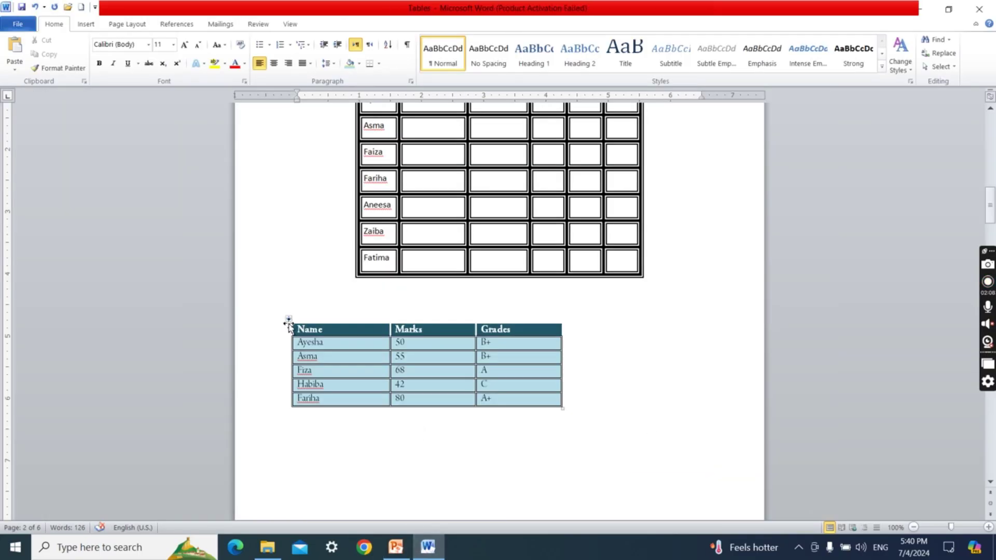
pyautogui.click(289, 320)
pyautogui.click(357, 24)
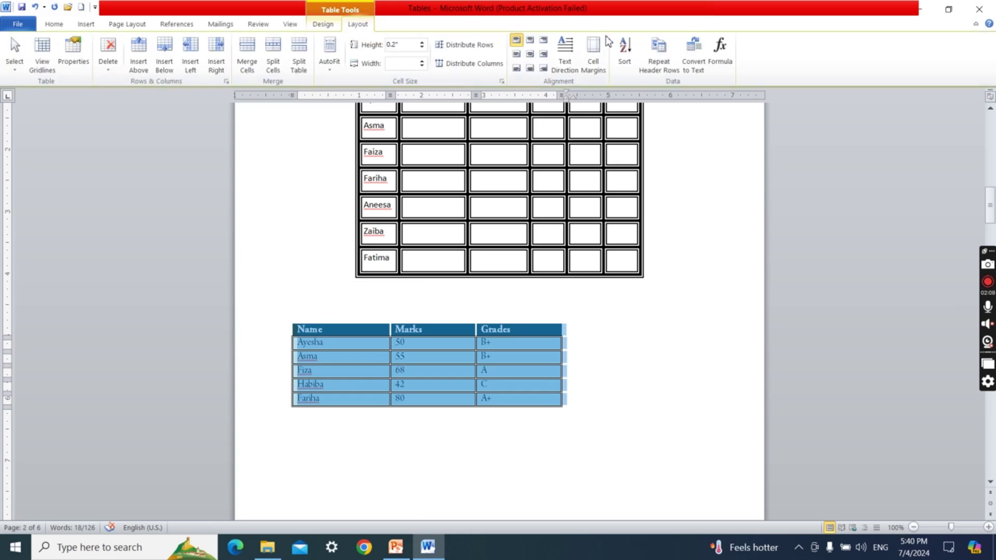
pyautogui.click(323, 24)
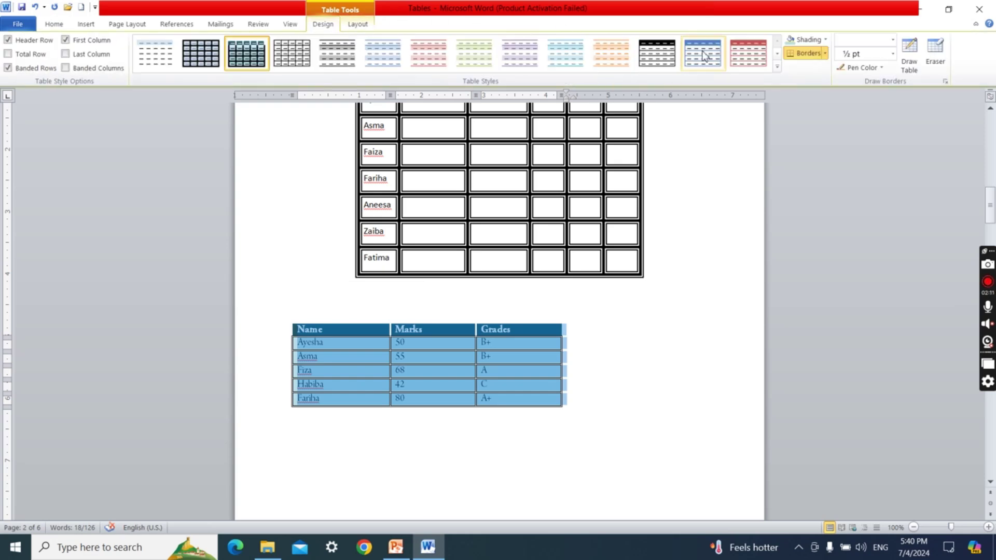
pyautogui.click(824, 54)
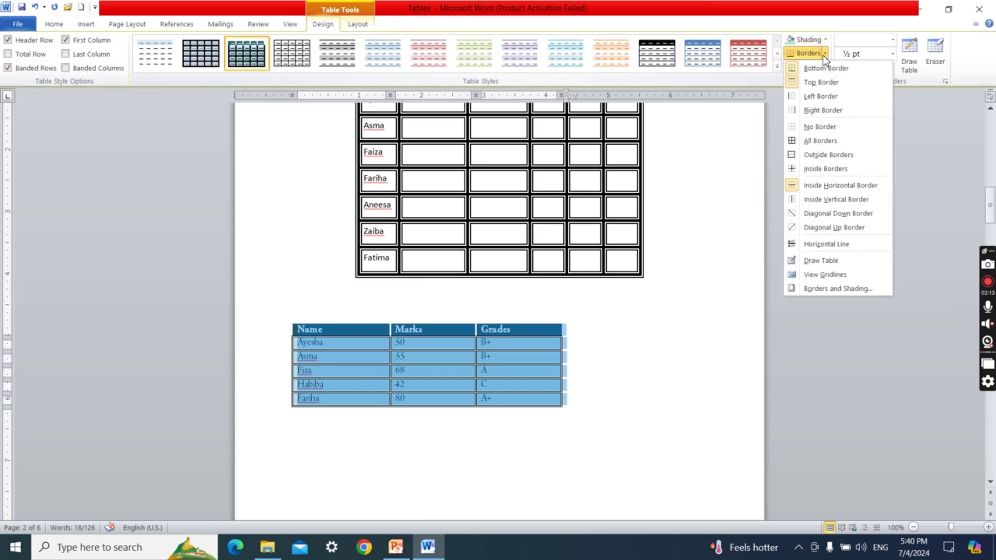
pyautogui.click(818, 127)
pyautogui.click(653, 341)
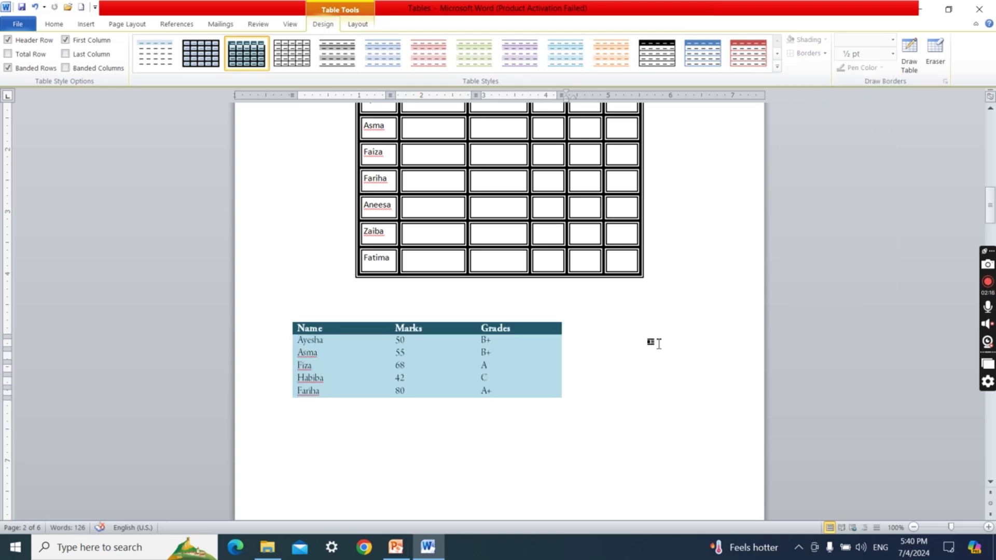
# Step: Apply outside borders to the whole marks table and deselect it
pyautogui.click(289, 319)
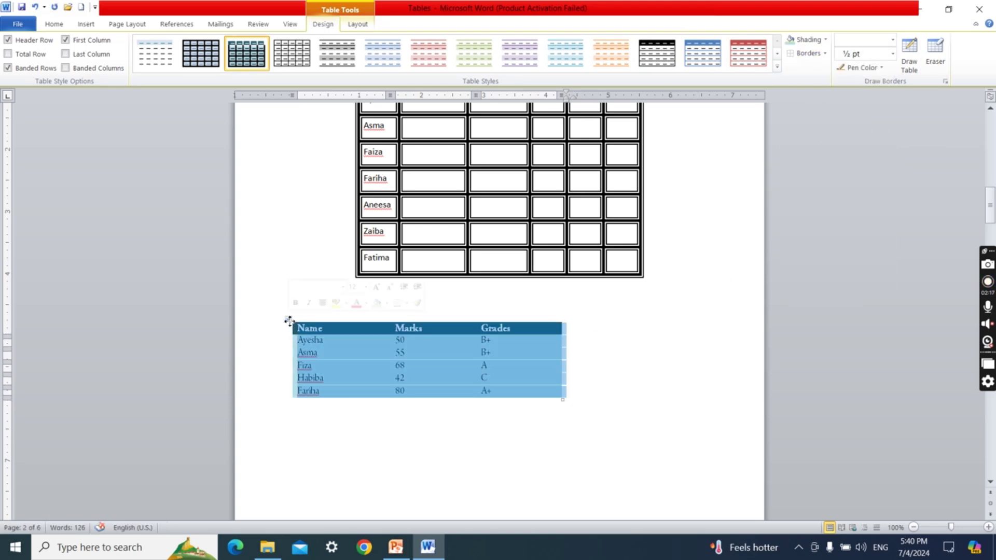
pyautogui.click(824, 53)
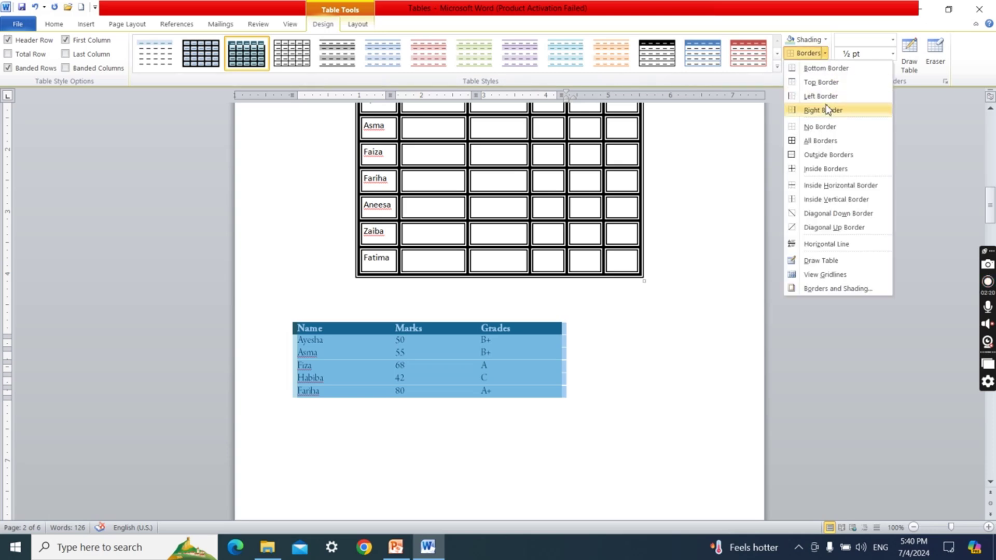
pyautogui.click(829, 167)
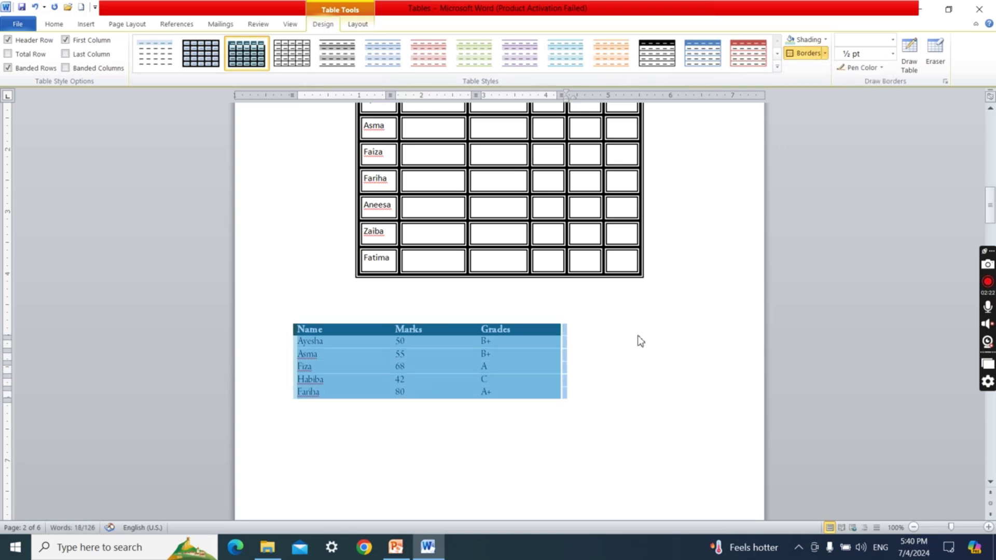
pyautogui.click(640, 336)
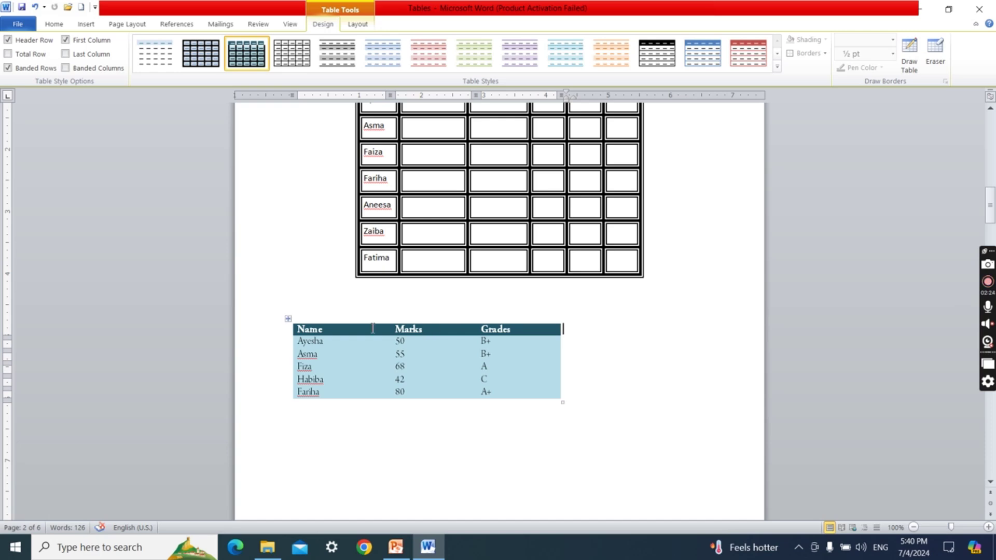
# Step: Apply the Box border setting to the whole marks table in the Borders and Shading dialog and deselect the table
pyautogui.click(289, 320)
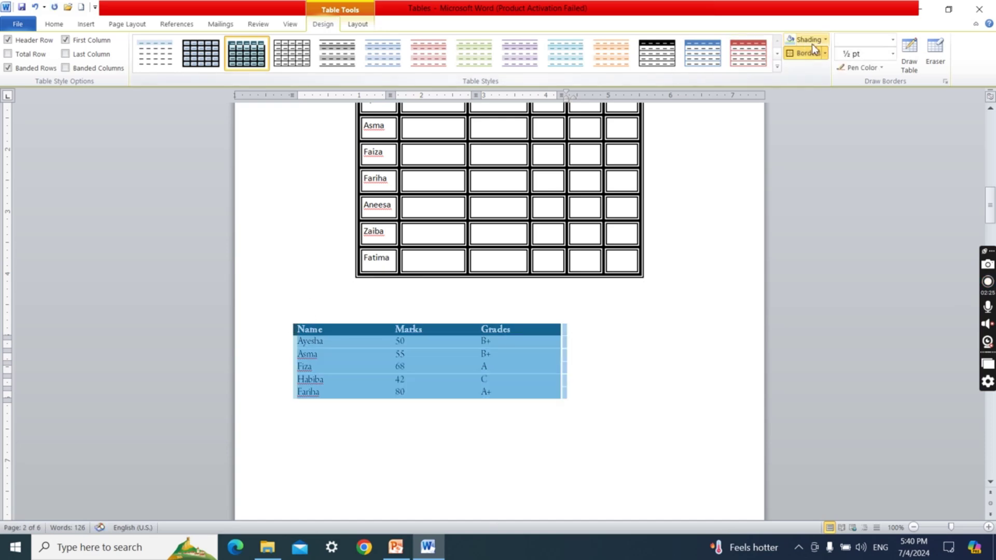
pyautogui.click(824, 54)
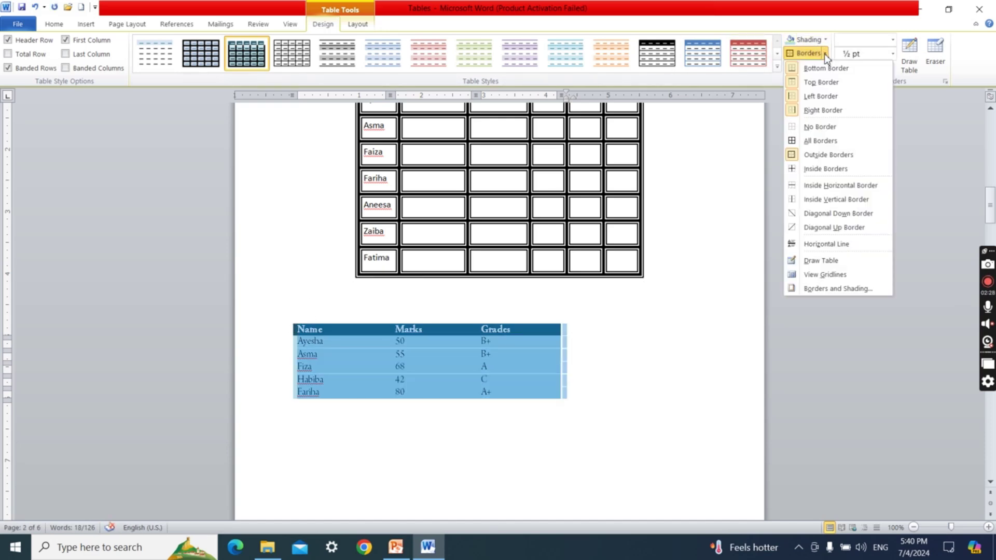
pyautogui.click(824, 54)
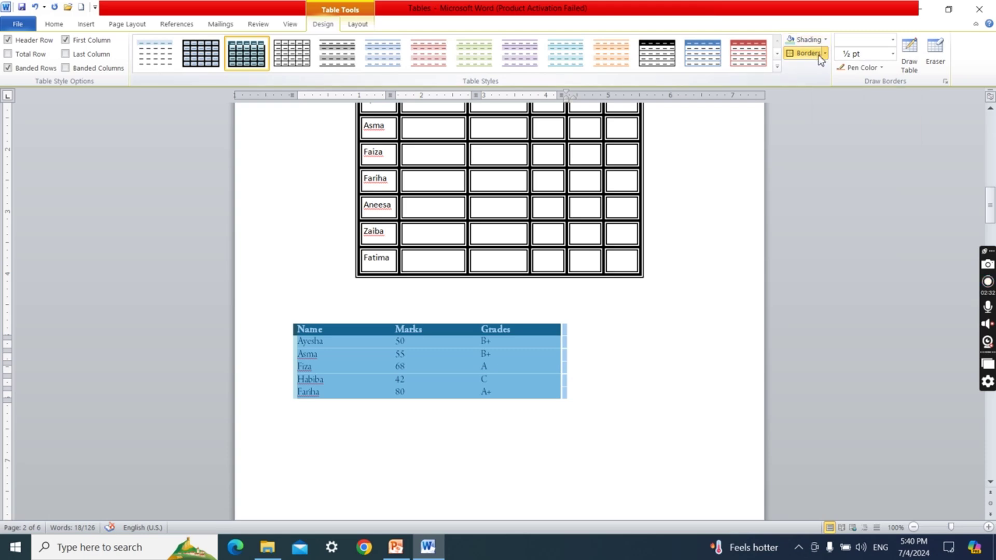
pyautogui.click(825, 54)
pyautogui.click(839, 289)
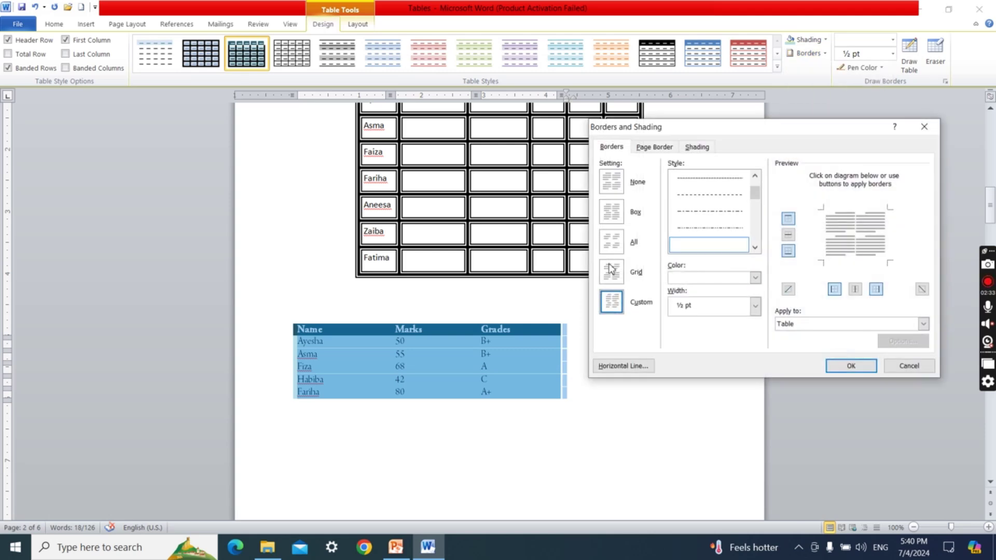
pyautogui.click(617, 213)
pyautogui.click(837, 369)
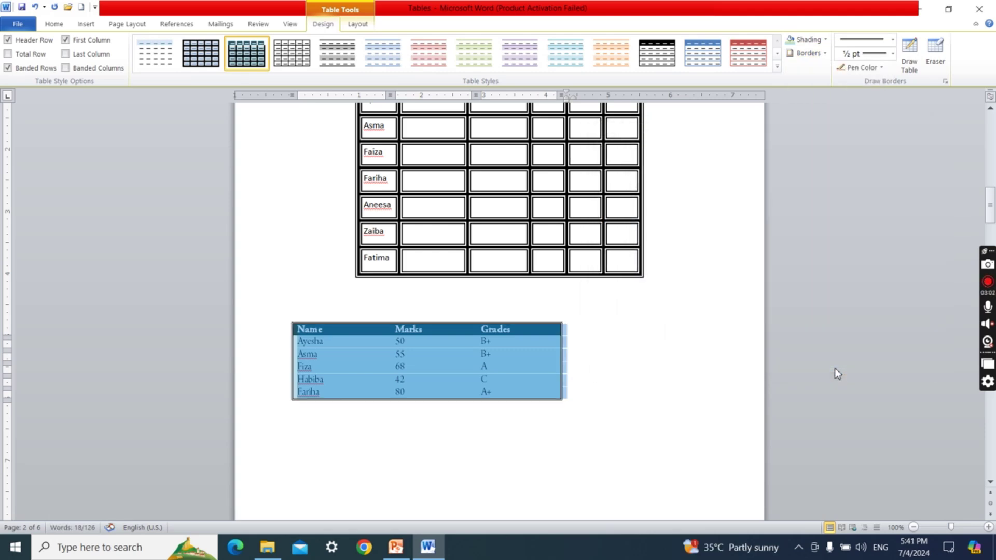
pyautogui.click(658, 371)
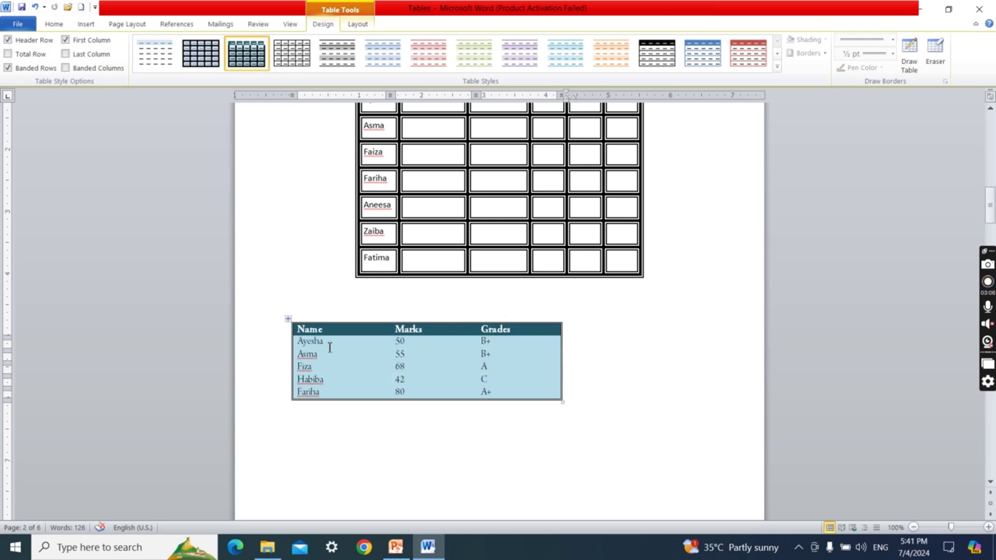
# Step: Select the whole marks table and apply all borders to it
pyautogui.click(287, 320)
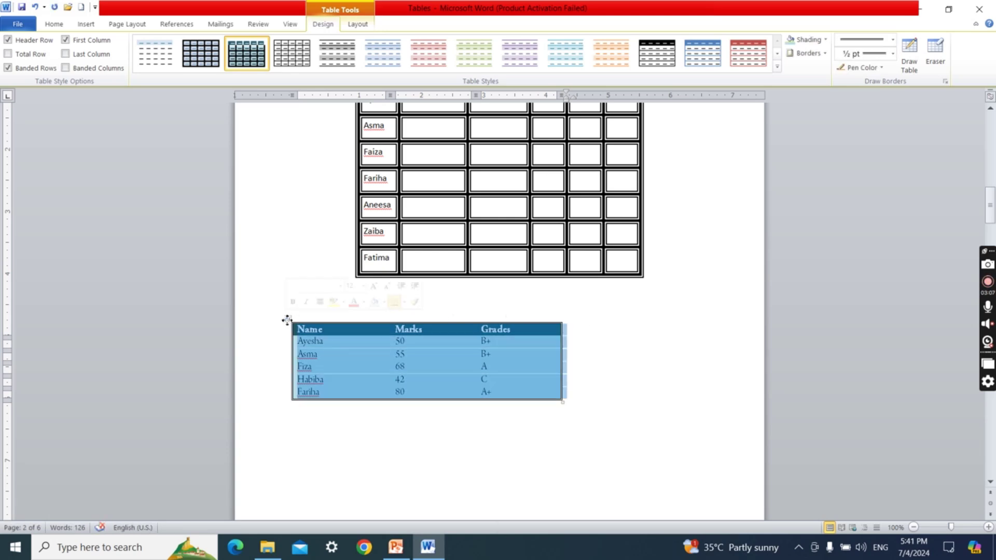
pyautogui.click(825, 53)
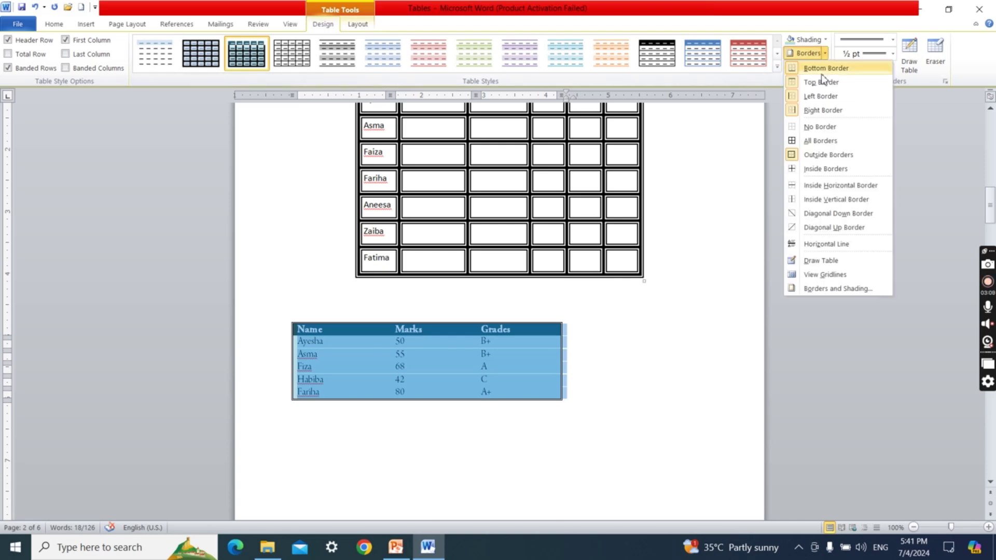
pyautogui.click(827, 141)
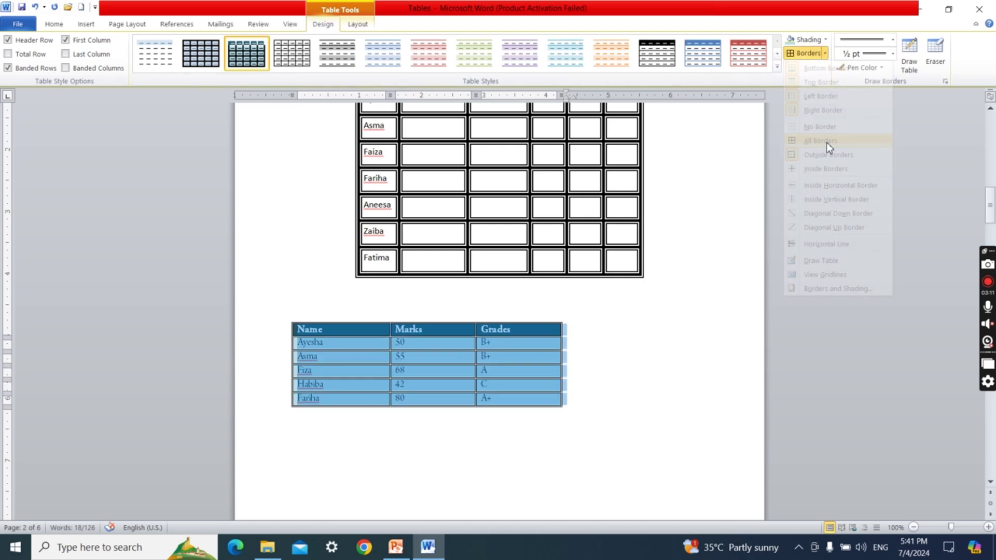
# Step: Clear all borders from the marks table and give it only a top and a bottom border
pyautogui.click(825, 53)
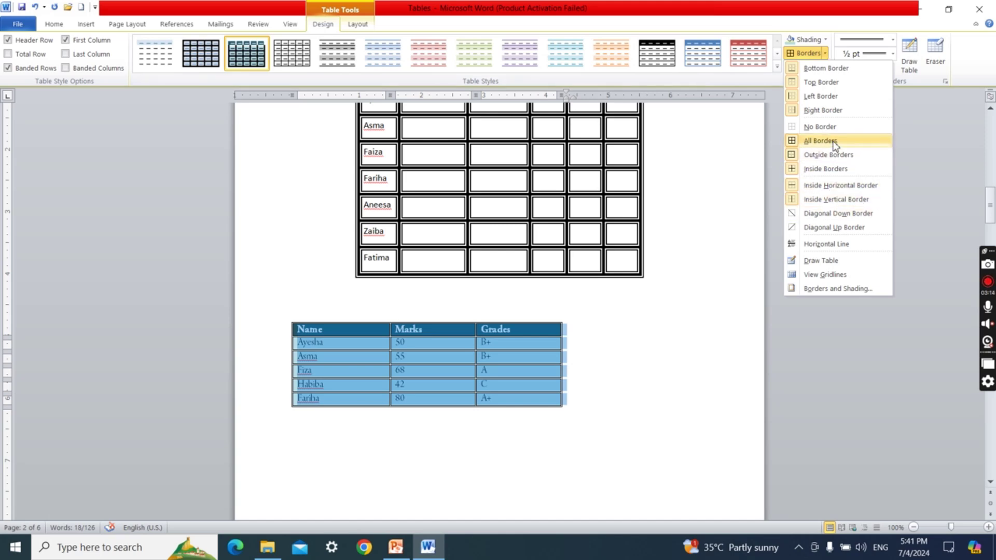
pyautogui.click(825, 127)
pyautogui.click(827, 57)
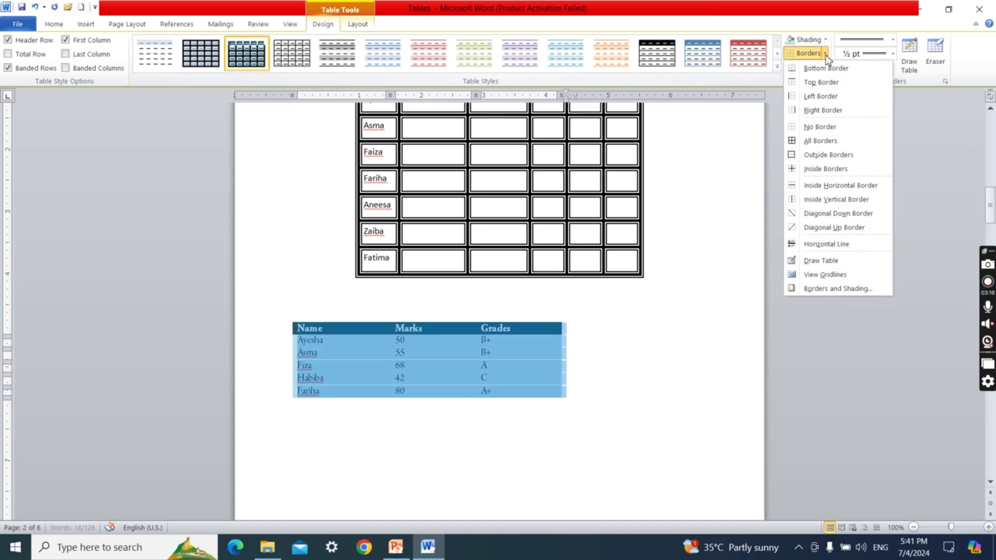
pyautogui.click(826, 82)
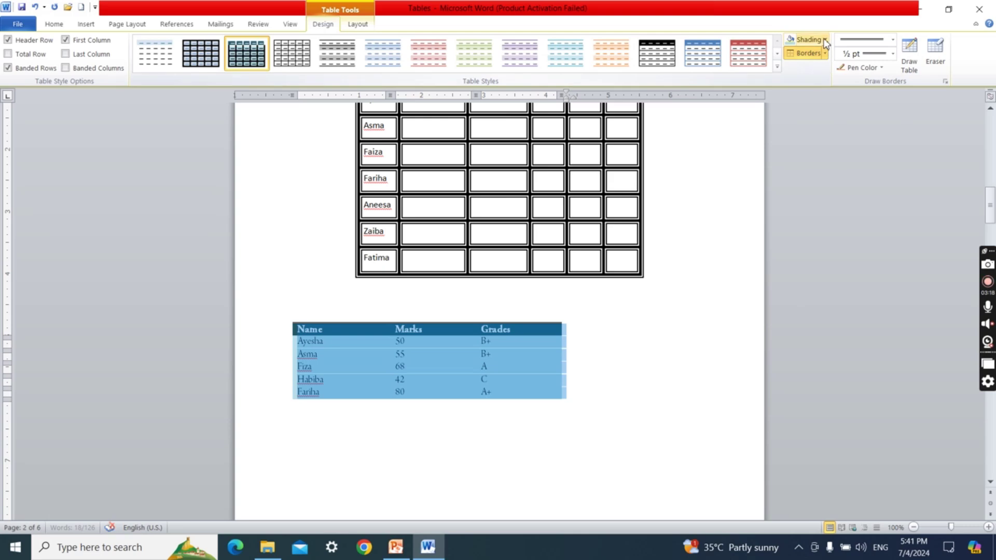
pyautogui.click(825, 53)
pyautogui.click(815, 67)
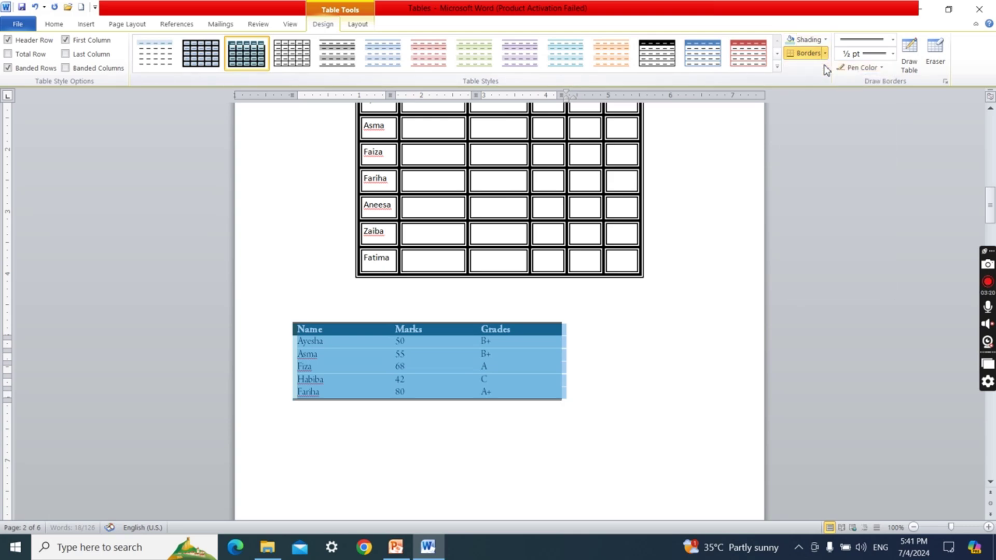
pyautogui.click(689, 311)
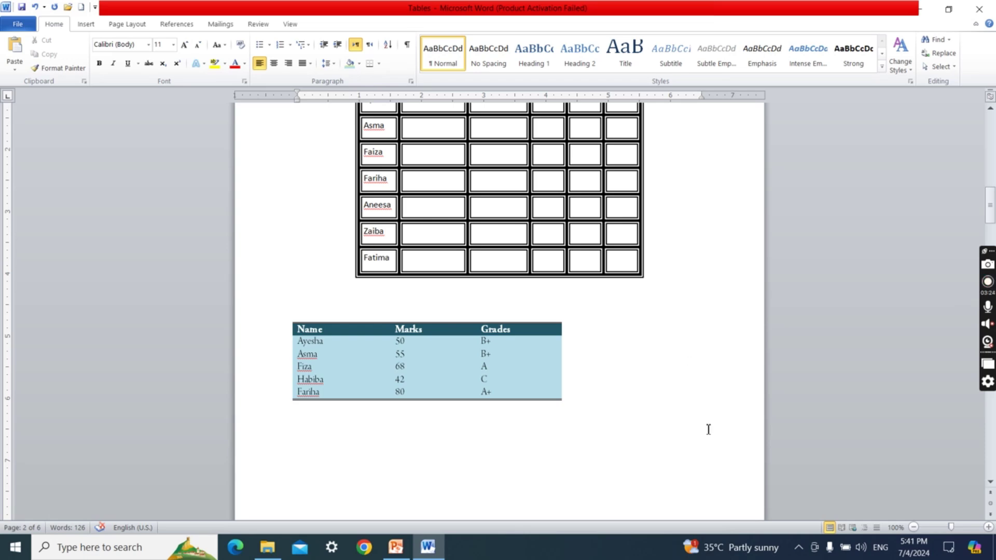
# Step: Switch to the PowerPoint lecture and review the slides on applying borders and shading a table, row or column in the slide show
pyautogui.moveTo(409, 555)
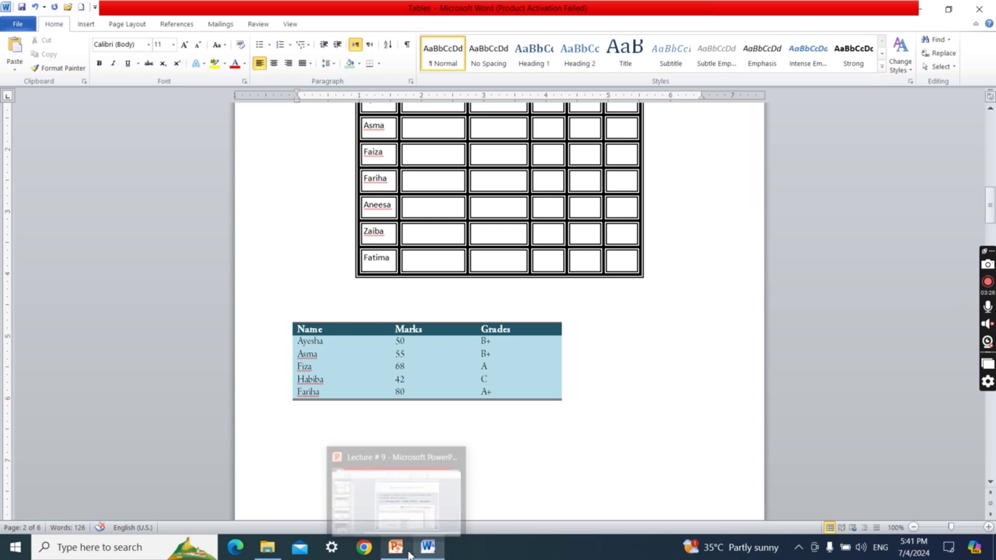
pyautogui.click(395, 498)
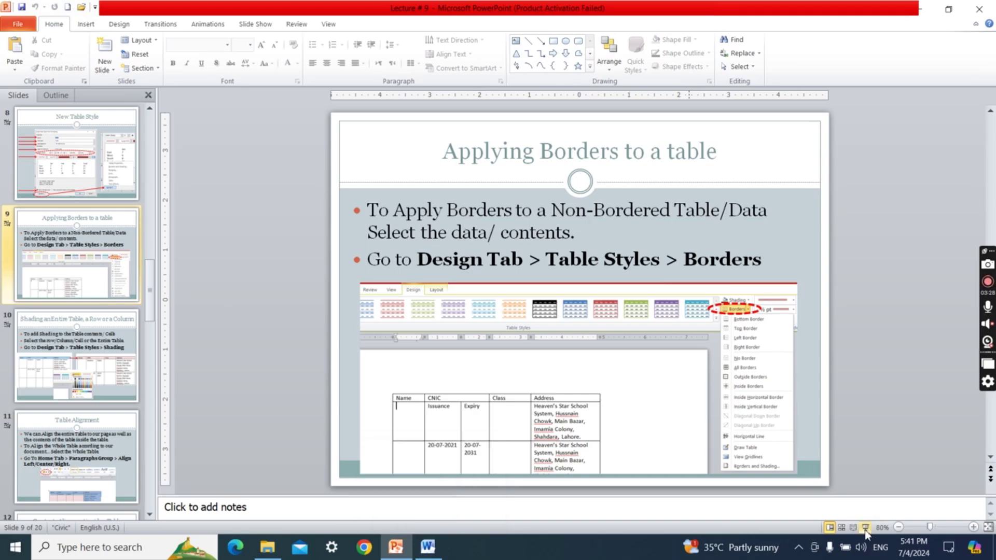
pyautogui.click(866, 528)
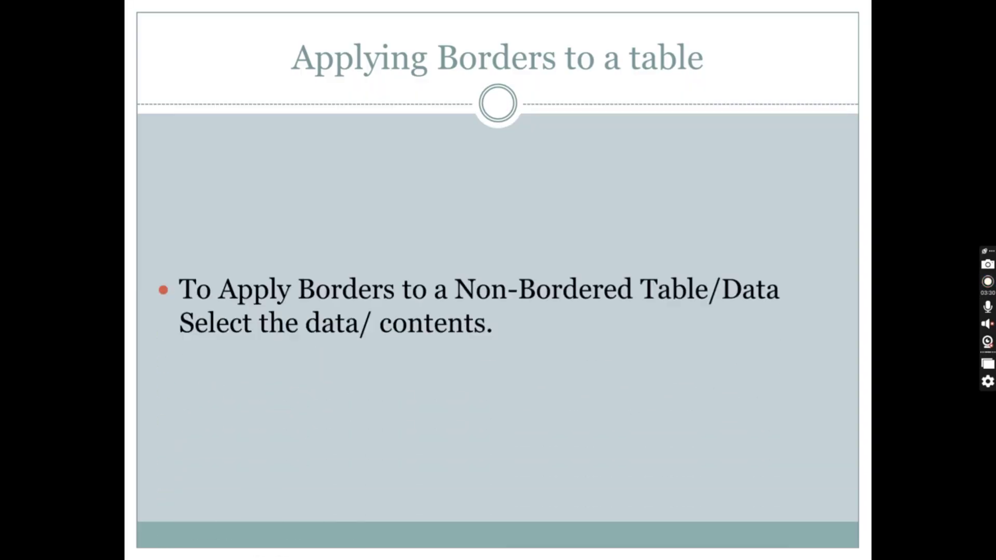
pyautogui.press('Right')
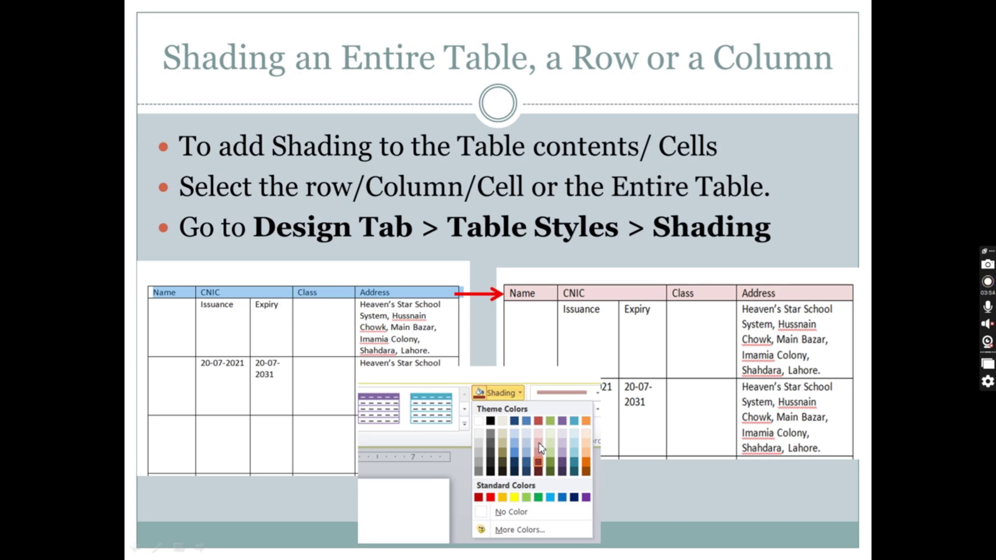
pyautogui.press('Escape')
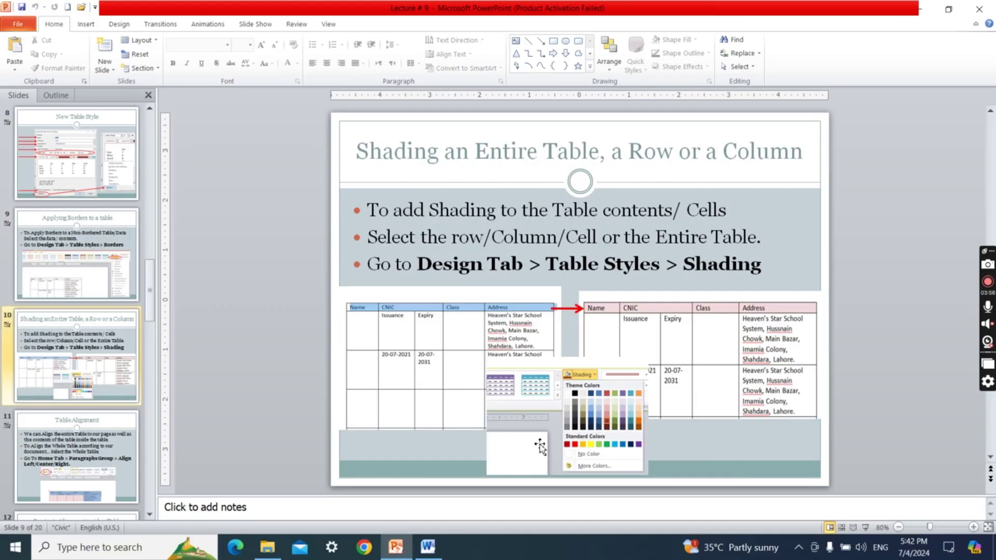
# Step: Return to the Word document and shade the header row of the marks table black
pyautogui.click(427, 546)
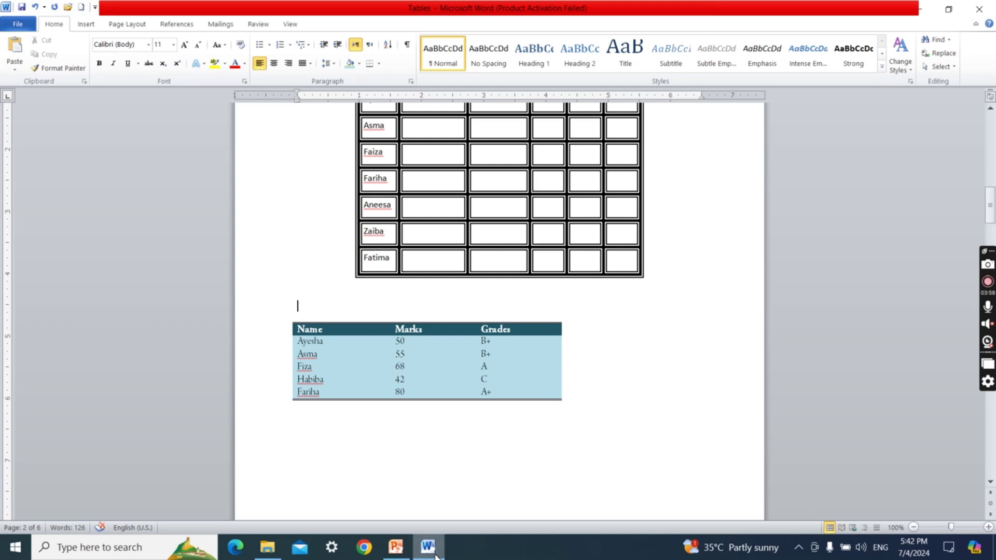
pyautogui.click(289, 334)
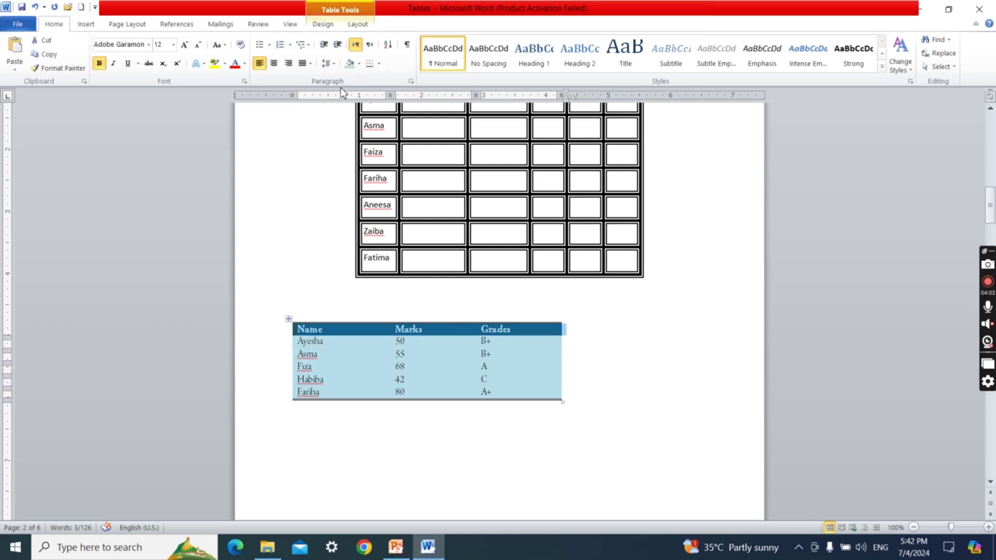
pyautogui.click(323, 24)
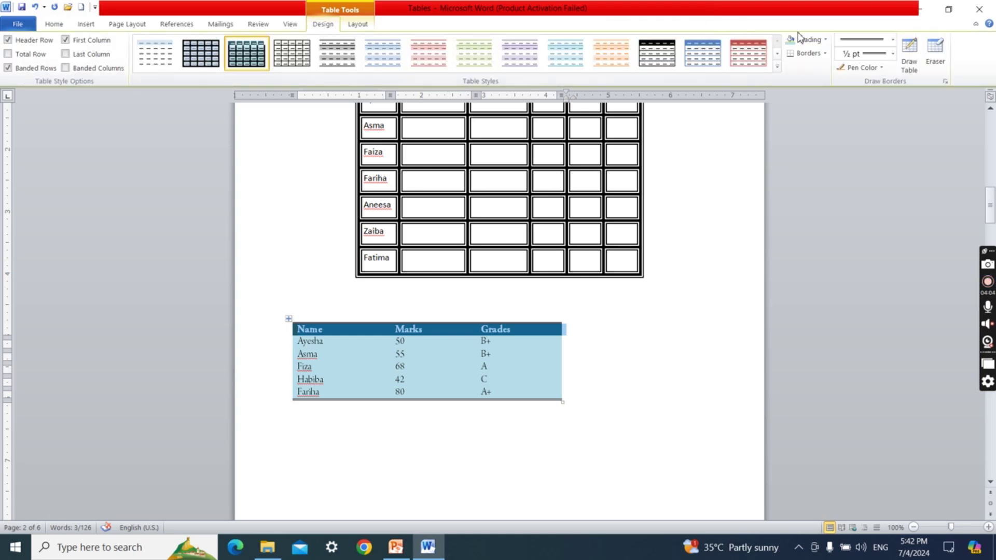
pyautogui.click(825, 39)
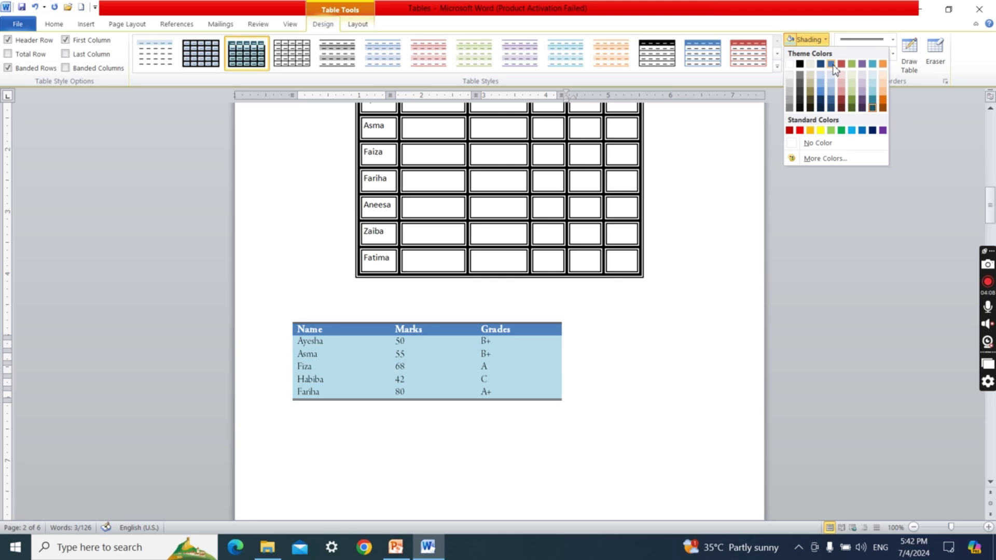
pyautogui.click(801, 64)
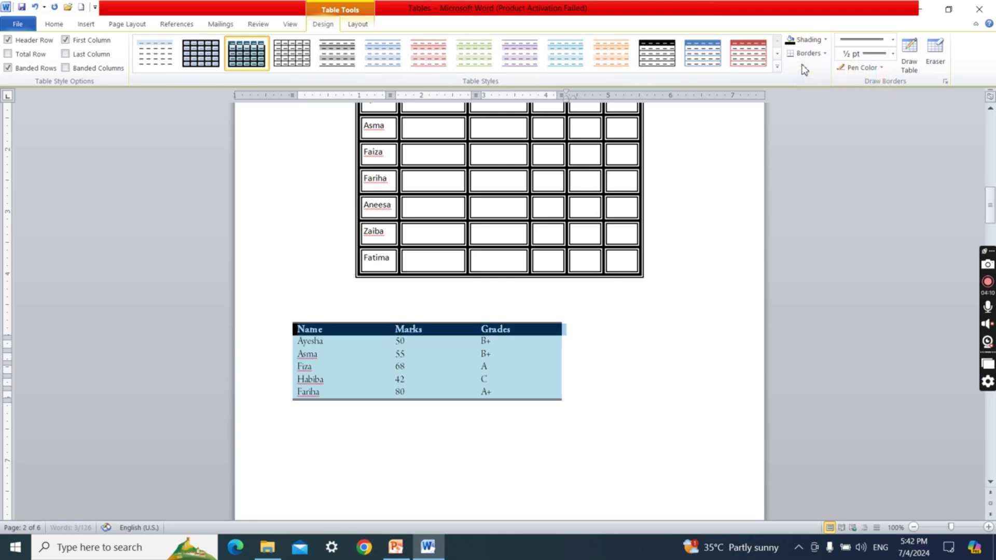
pyautogui.click(686, 311)
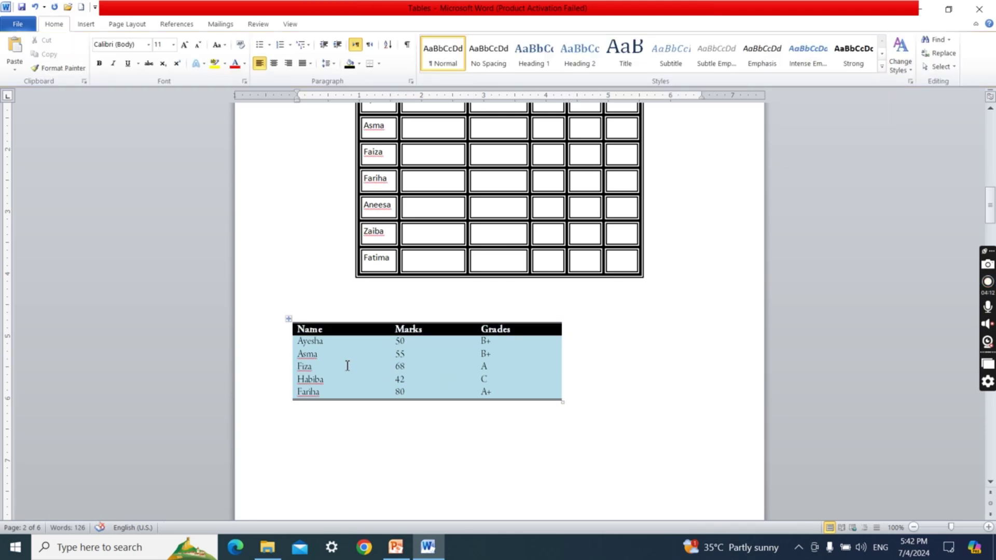
# Step: Shade all the student rows below the header of the marks table light tan
pyautogui.moveTo(289, 344); pyautogui.dragTo(292, 397)
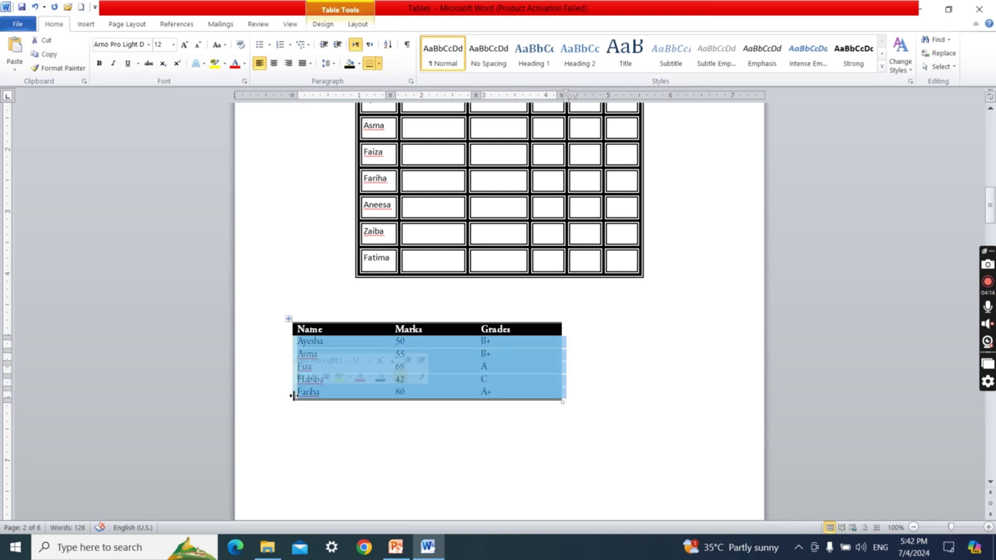
pyautogui.click(322, 24)
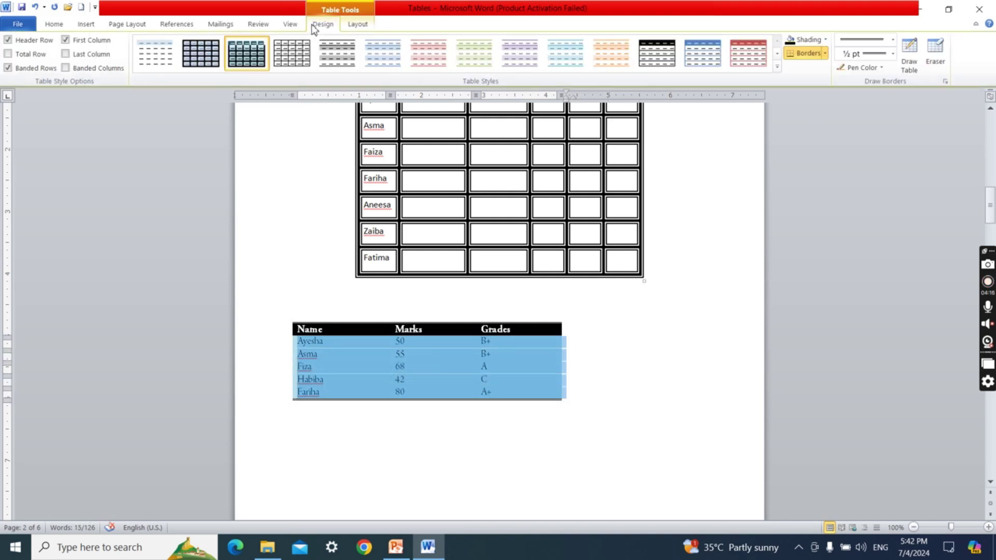
pyautogui.click(824, 41)
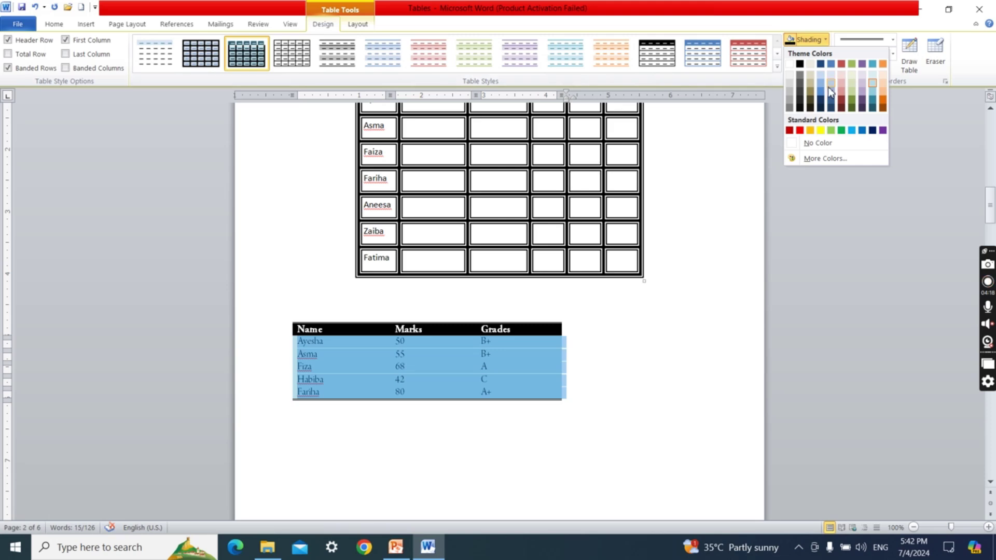
pyautogui.click(811, 73)
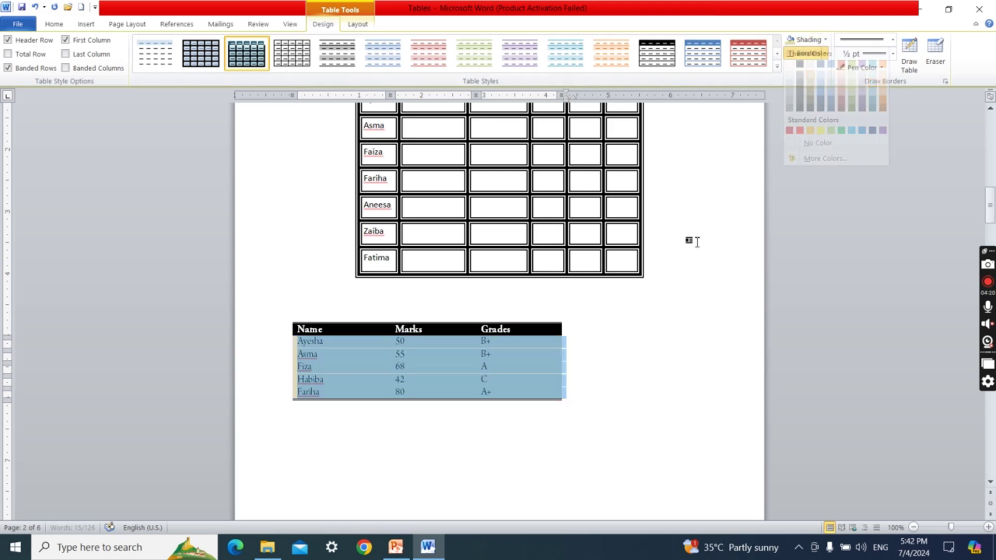
pyautogui.click(676, 311)
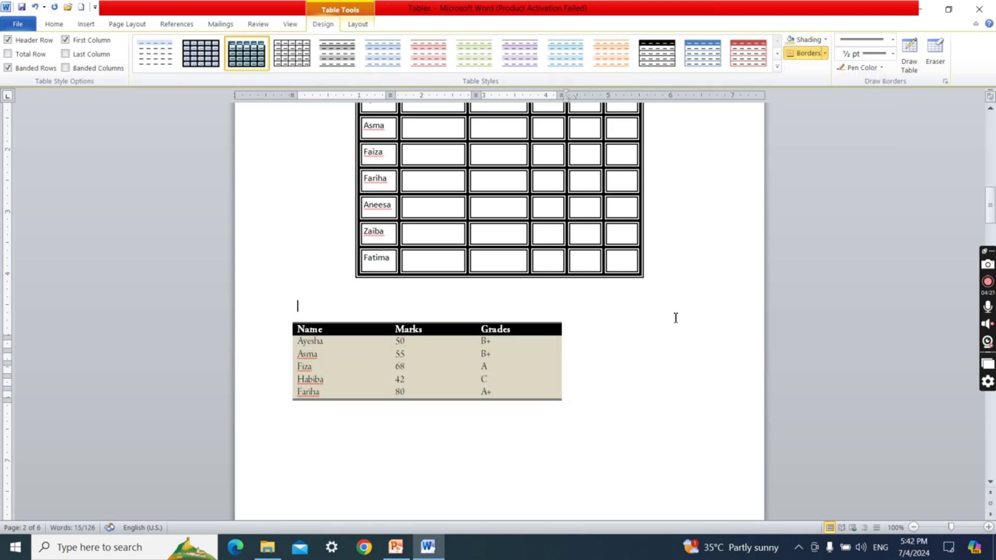
# Step: Switch to the PowerPoint lecture and review the Table Alignment slide in the slide show
pyautogui.click(395, 547)
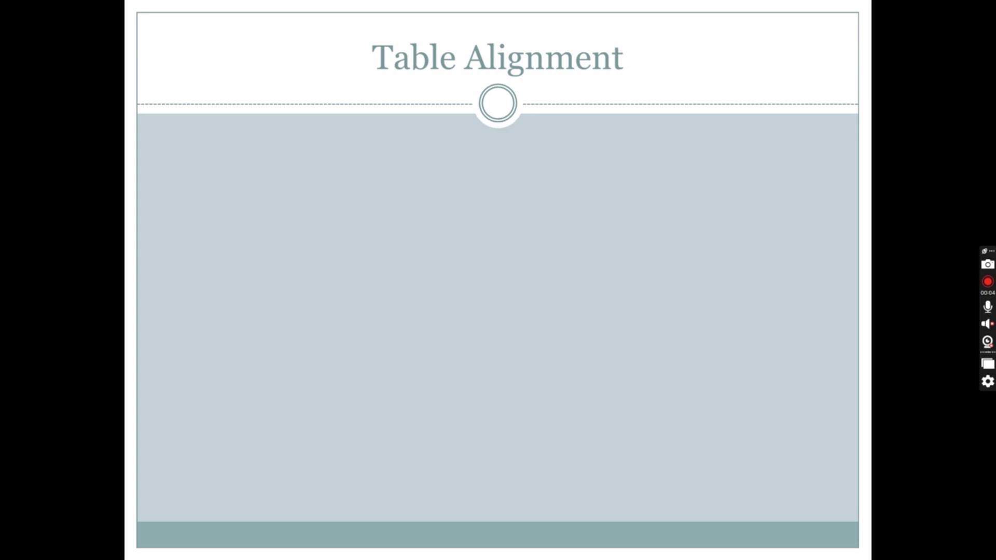
pyautogui.press('Right')
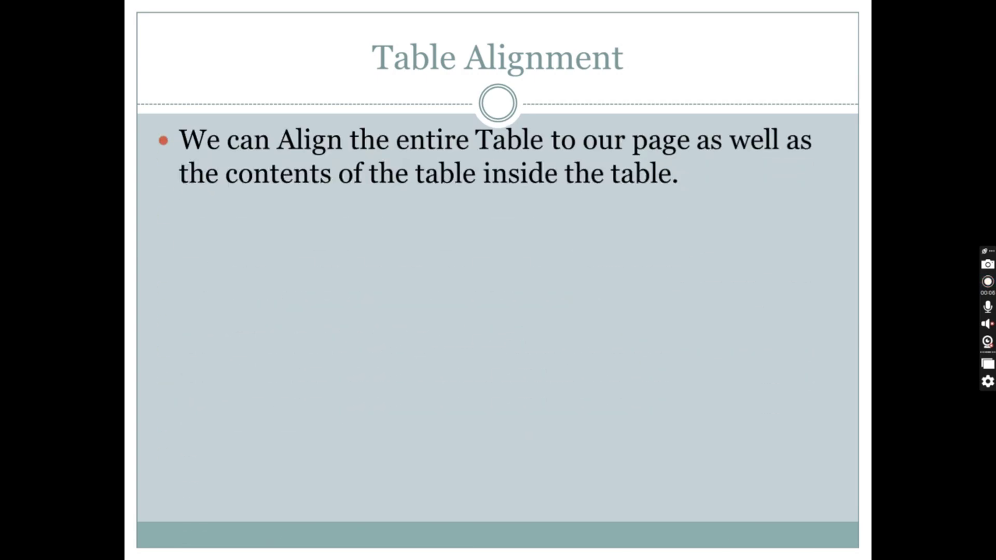